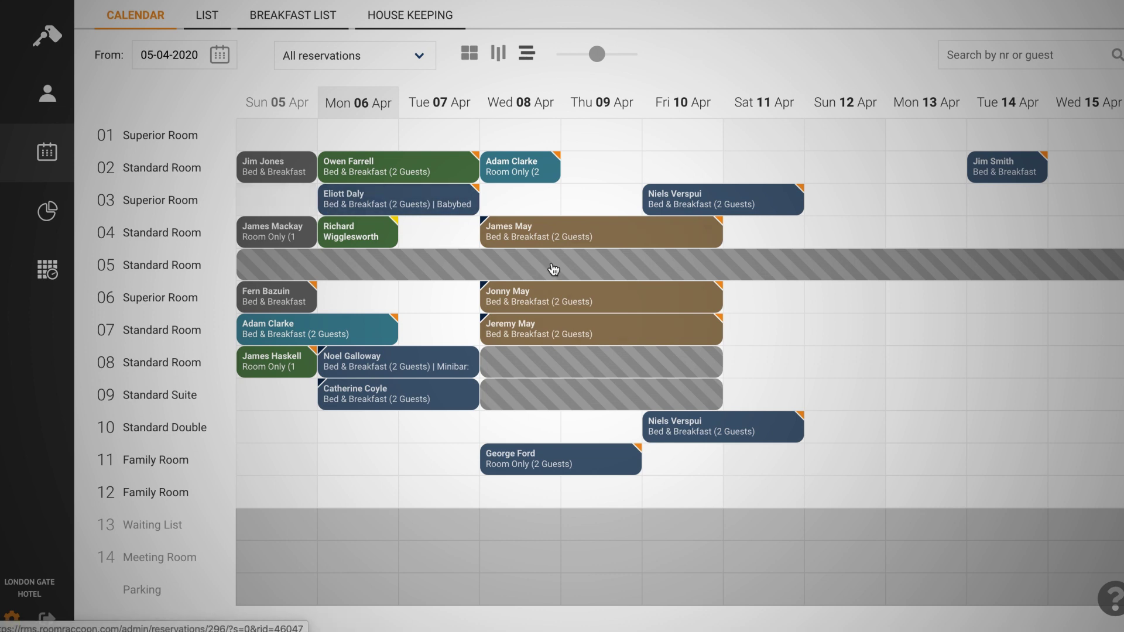
Block 07 Standard Room from 13-04-2020 to 16-04-2020, save it, and check the block in the reservation calendar.
mouse_move(554, 269)
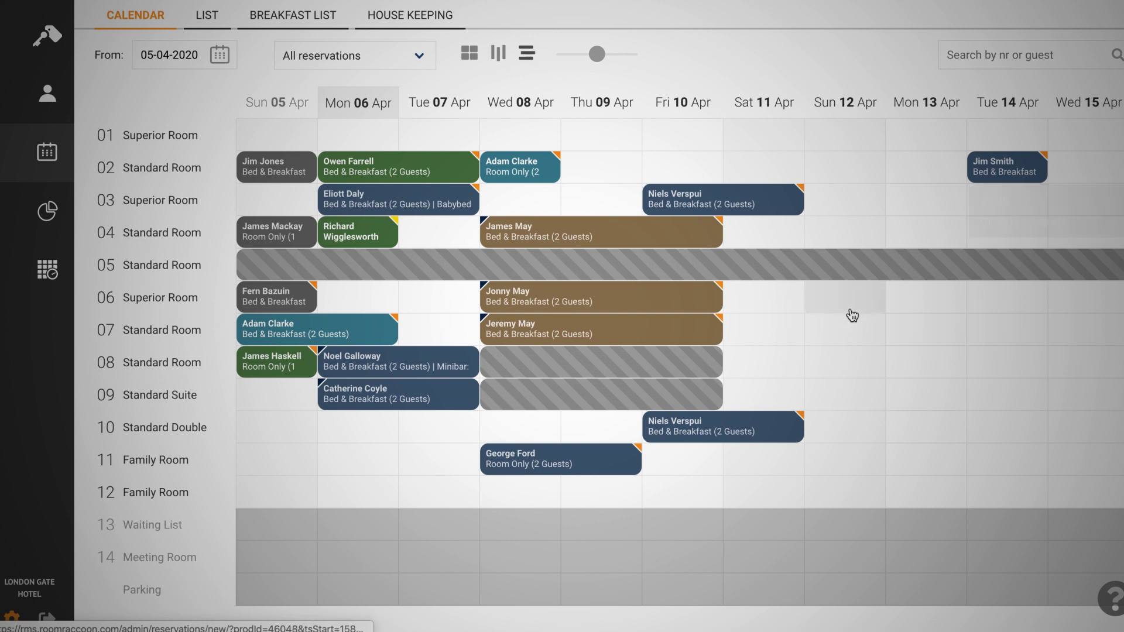
left_click(917, 330)
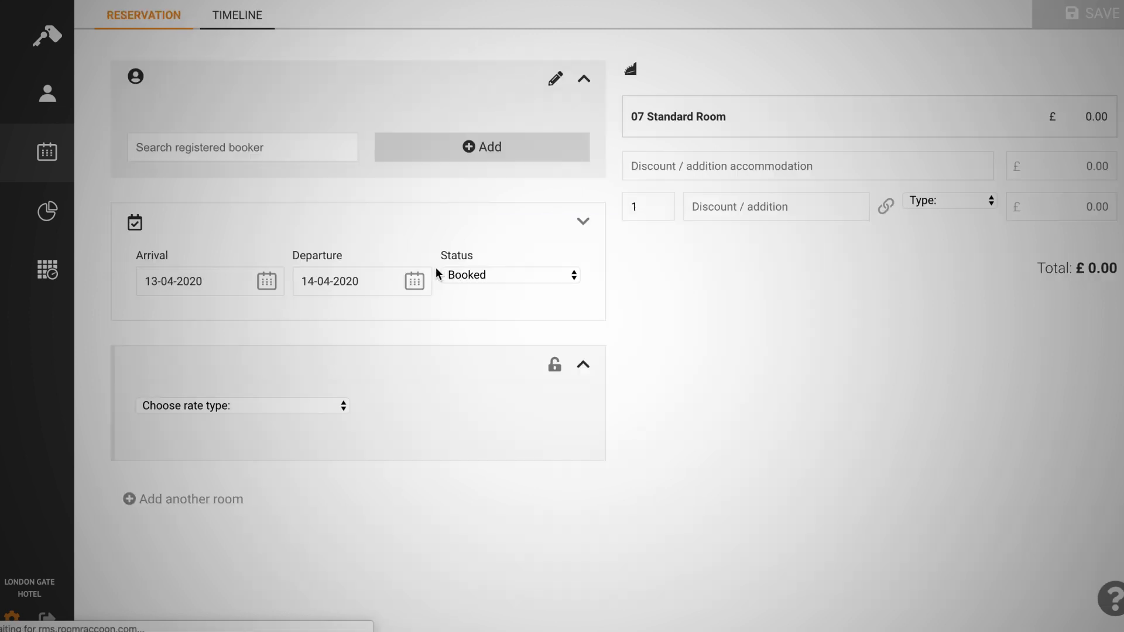
left_click(490, 282)
left_click(481, 314)
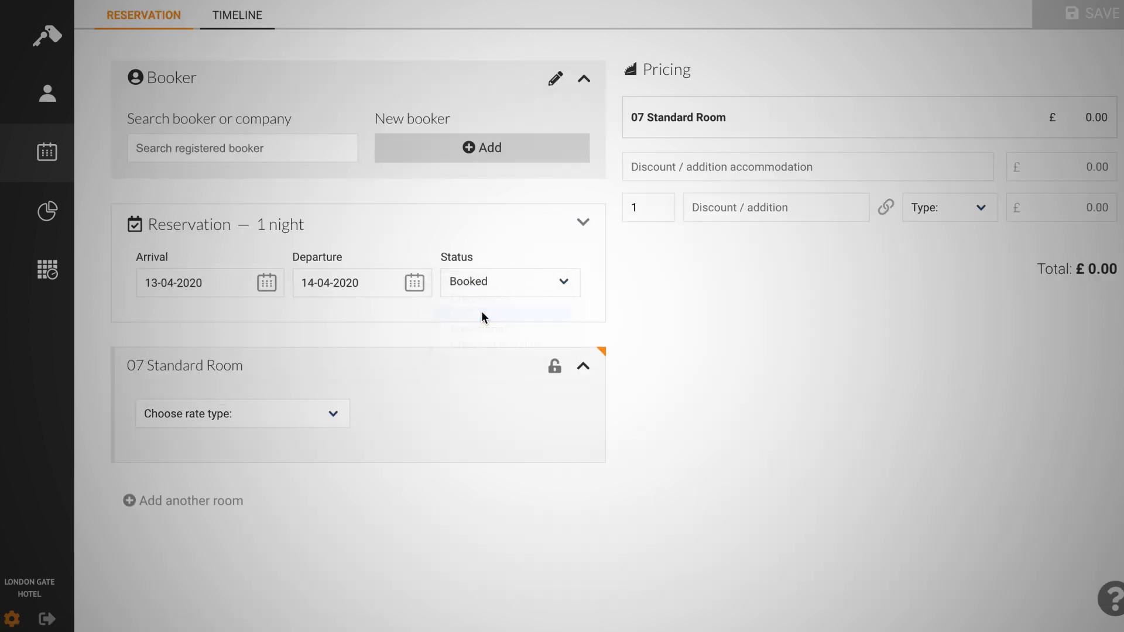
left_click(415, 292)
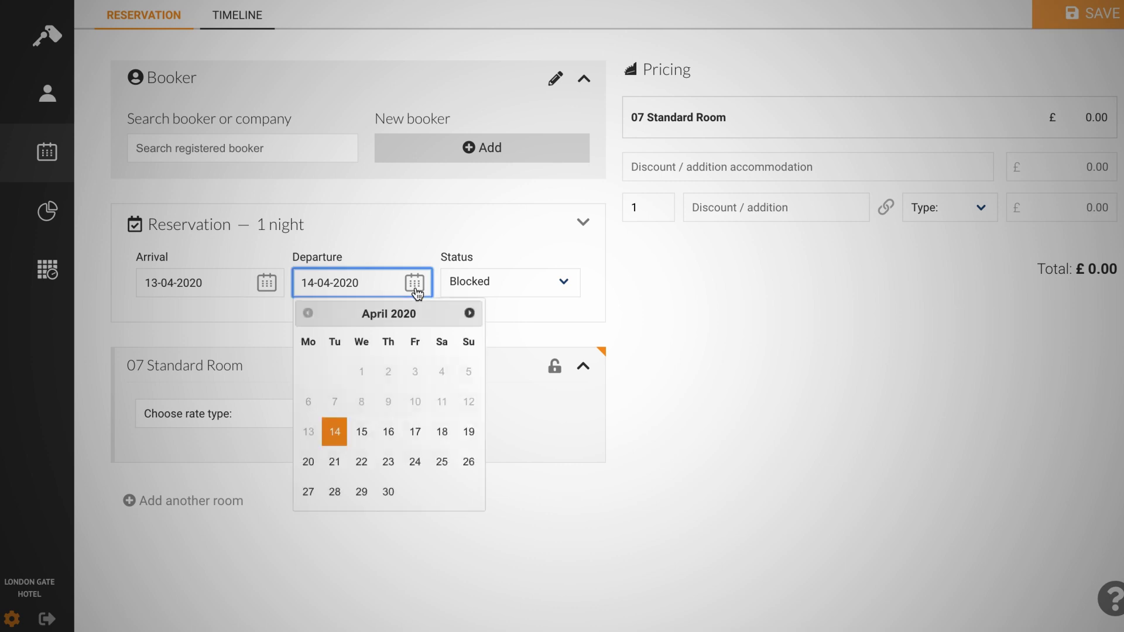
left_click(390, 432)
left_click(1057, 17)
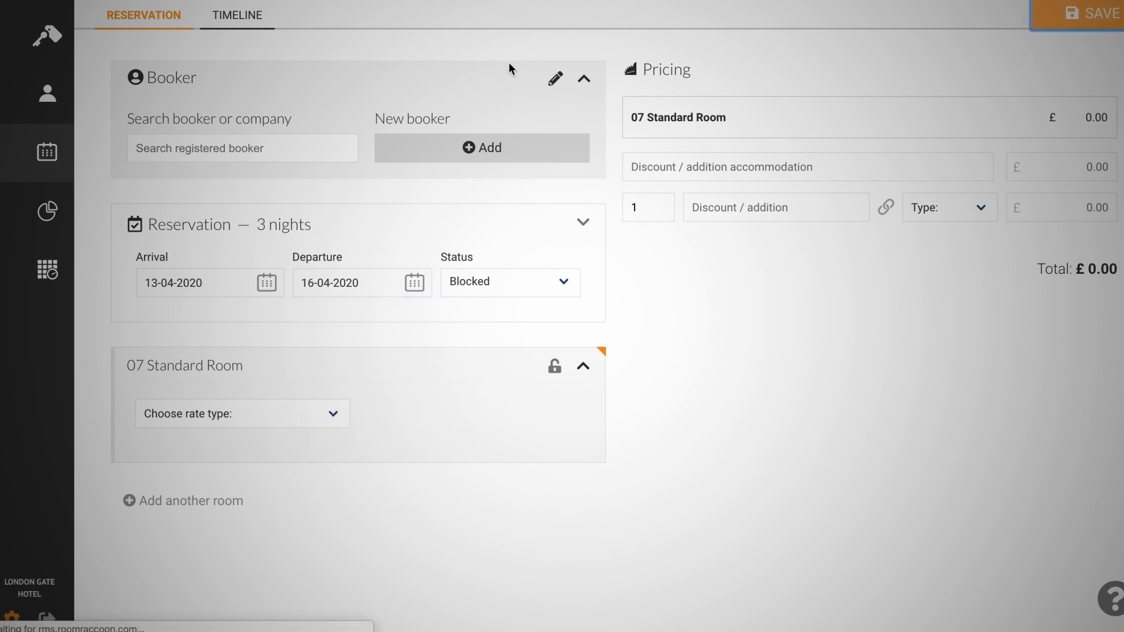
left_click(56, 164)
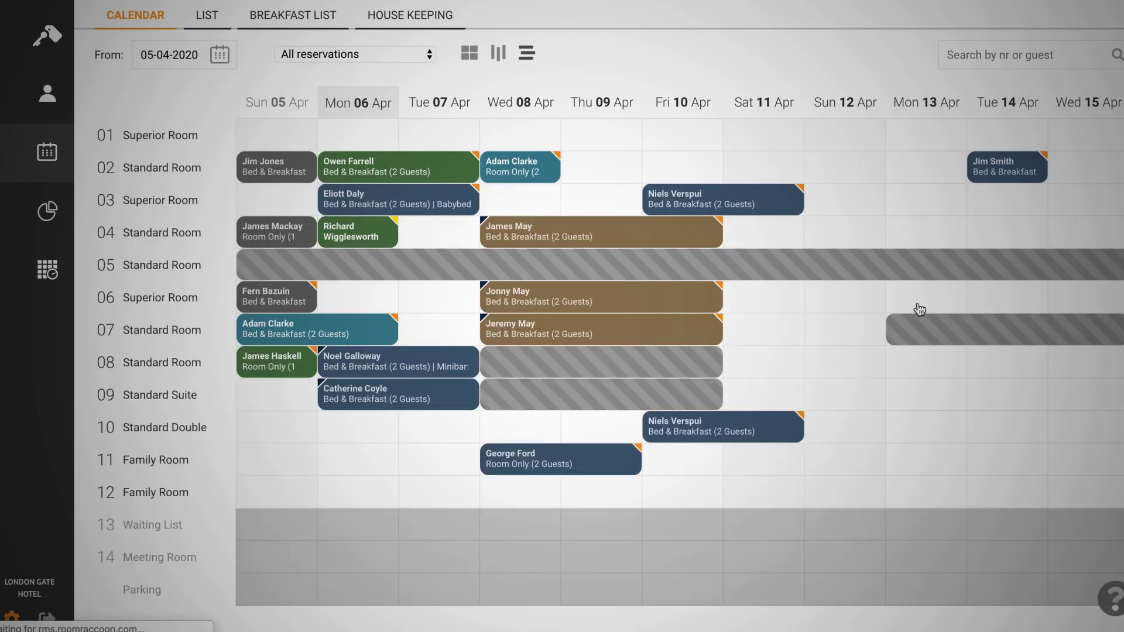
mouse_move(924, 328)
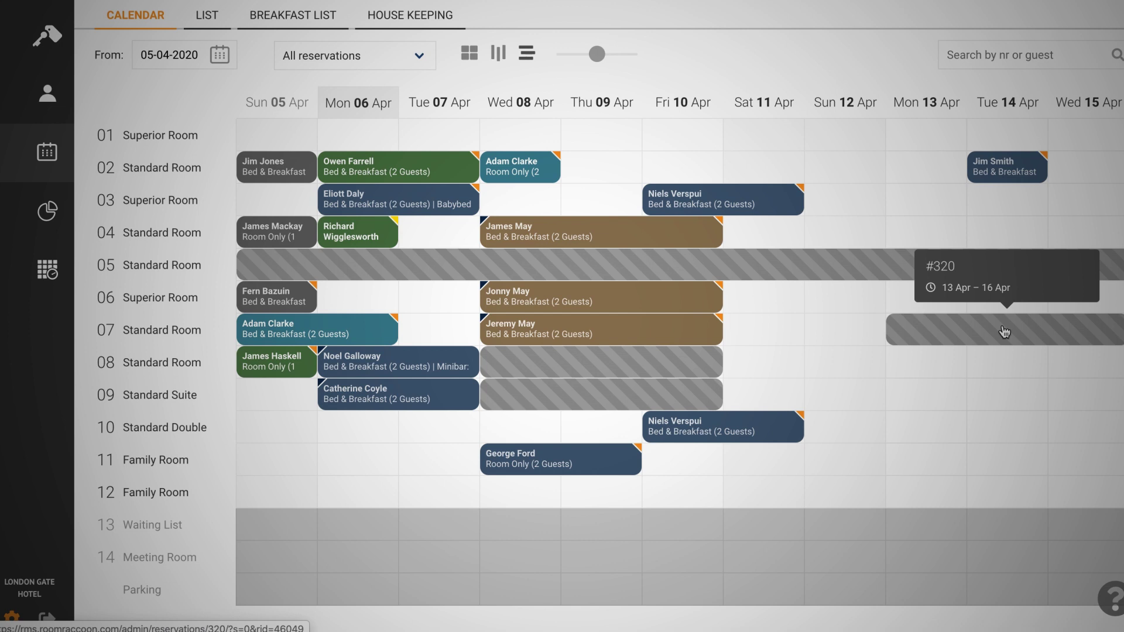
View the rates and availability of only the Superior Double, and return the overview to all room types.
left_click(49, 269)
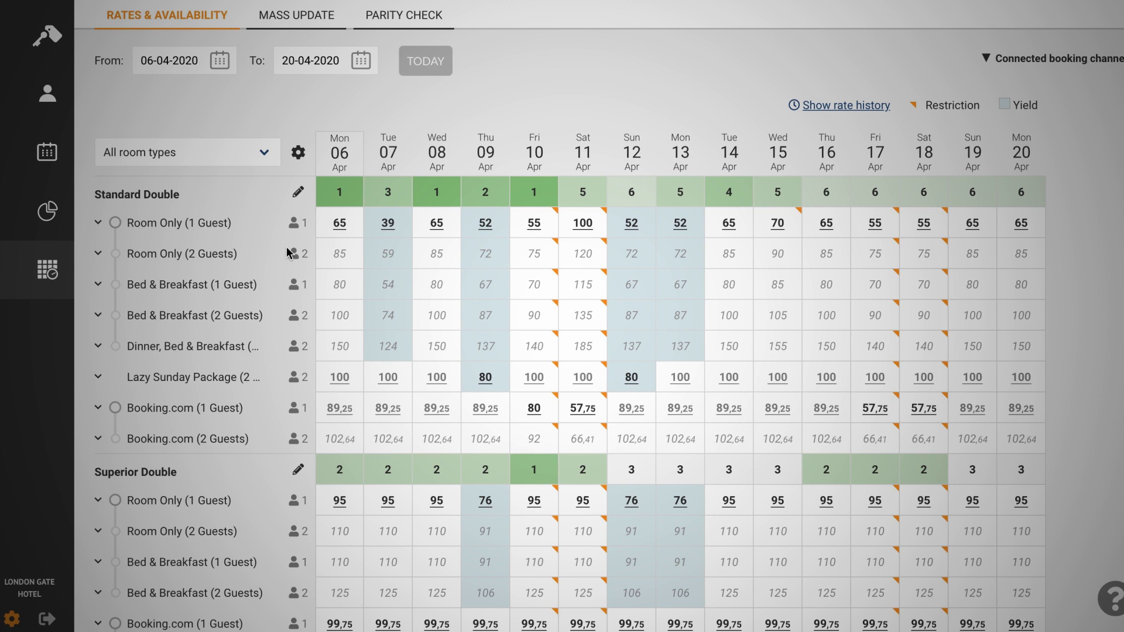
left_click(258, 153)
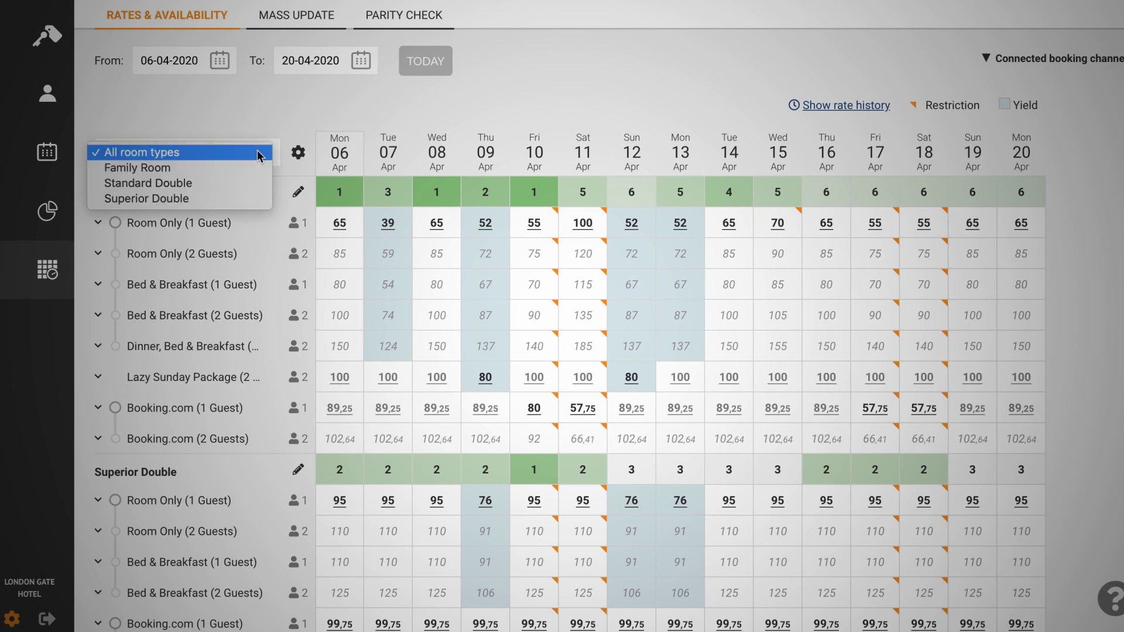
left_click(242, 198)
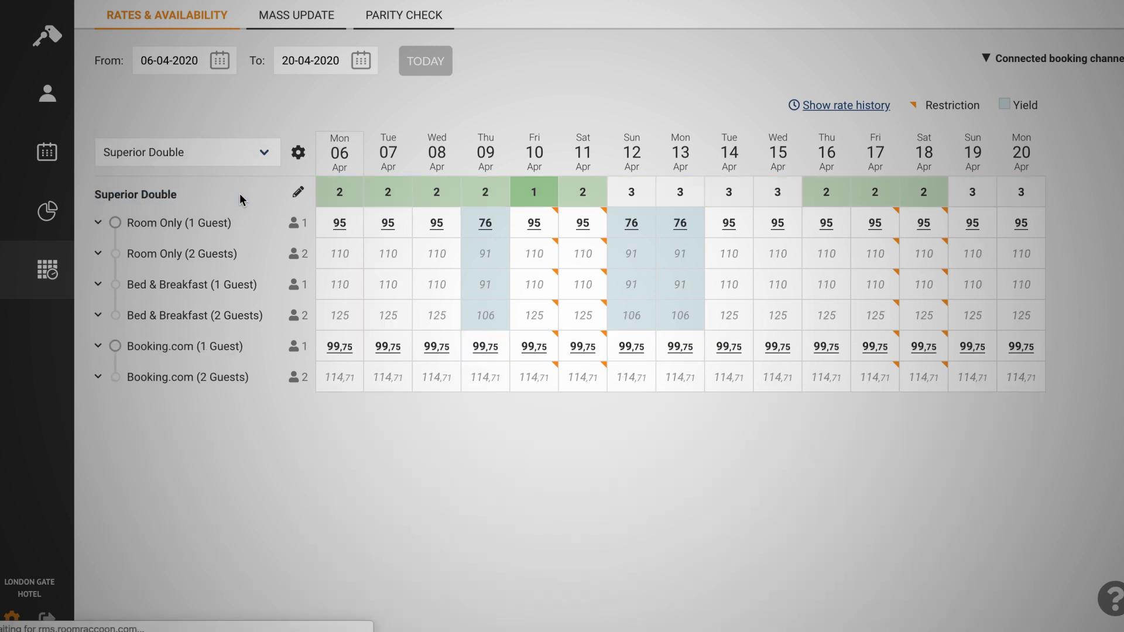
left_click(230, 151)
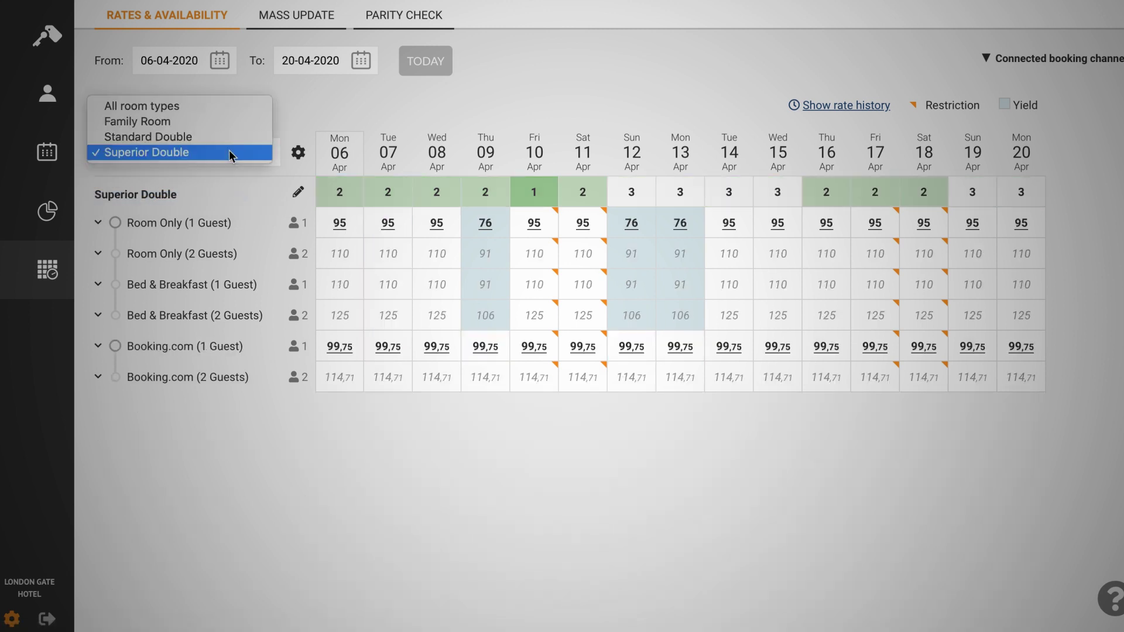
left_click(226, 105)
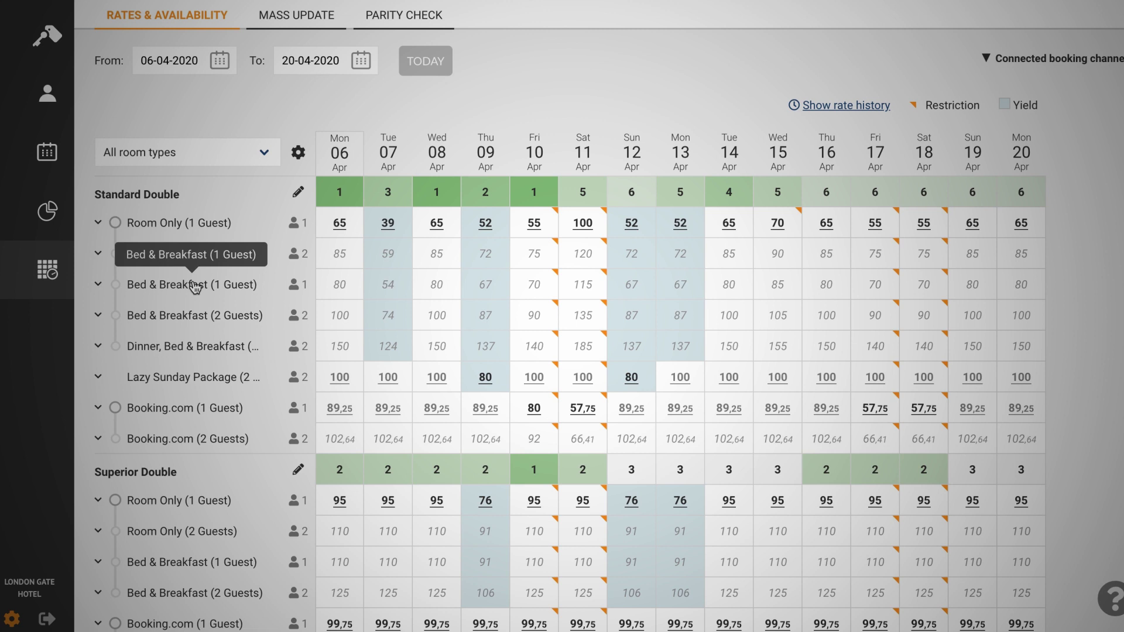
Set the Standard Double's Room Only (1 Guest) rate for Monday 6 April to 70 and collapse its restriction rows.
left_click(340, 226)
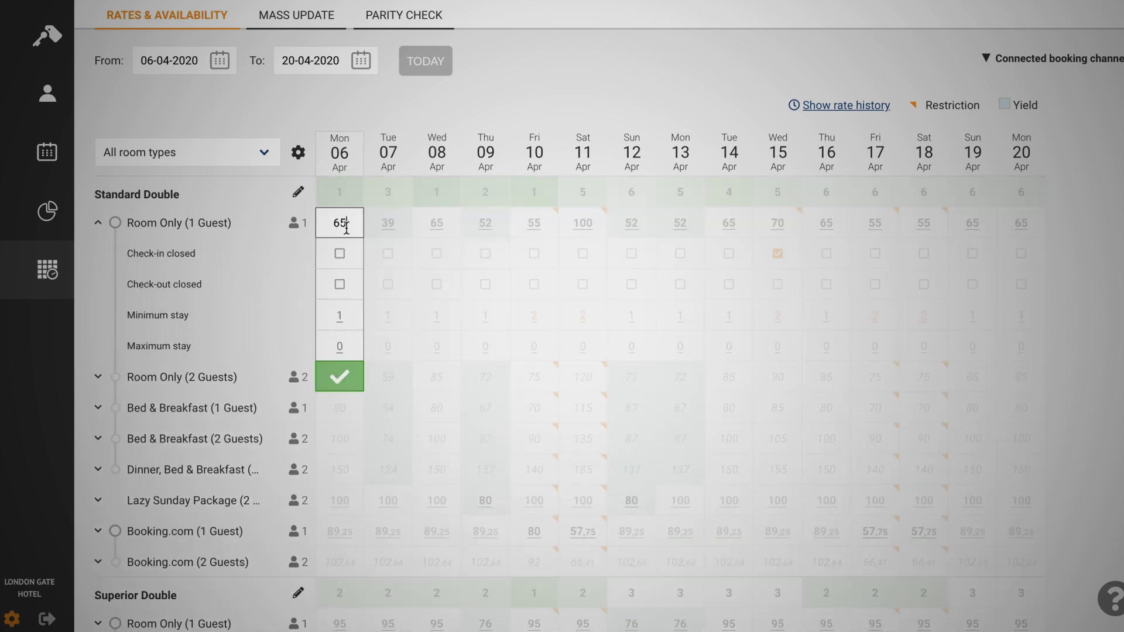
key("BackSpace")
key("BackSpace")
type("70")
left_click(340, 375)
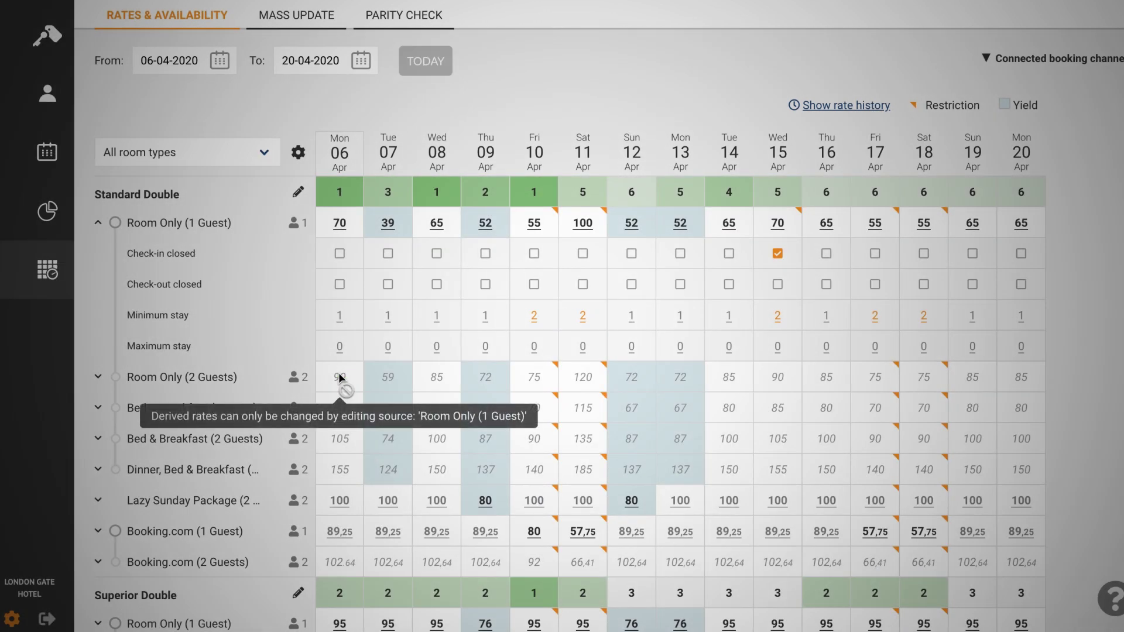
left_click(179, 233)
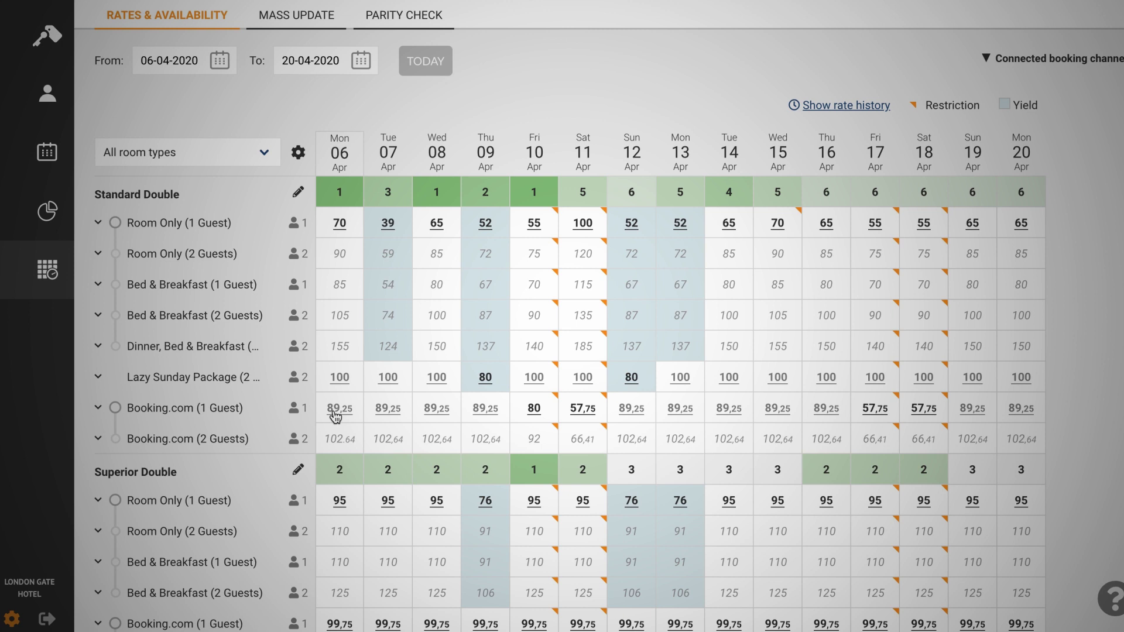
Set the Standard Double's Booking.com (1 Guest) rate for Friday 10 April to 90 and collapse its restriction rows.
left_click(529, 415)
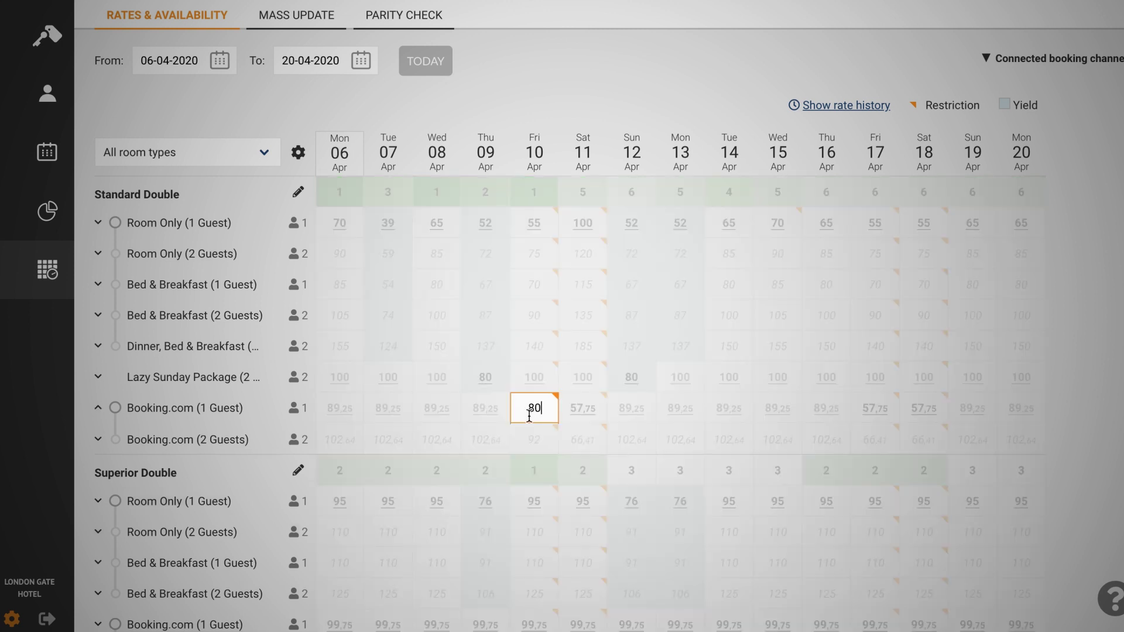
key("BackSpace")
key("BackSpace")
type("90")
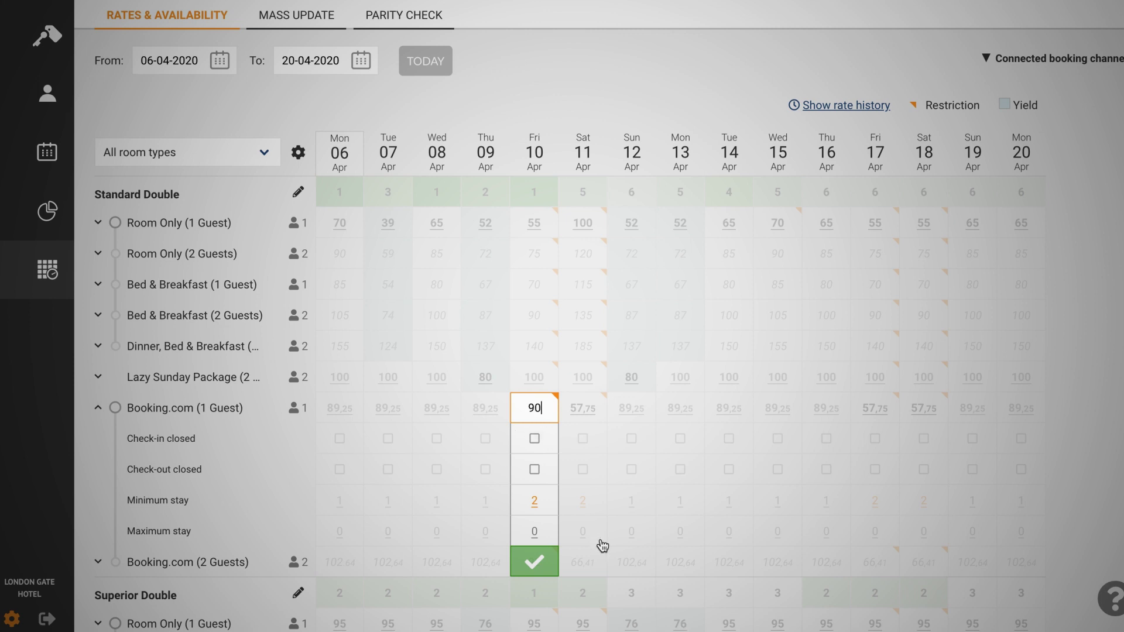
left_click(532, 561)
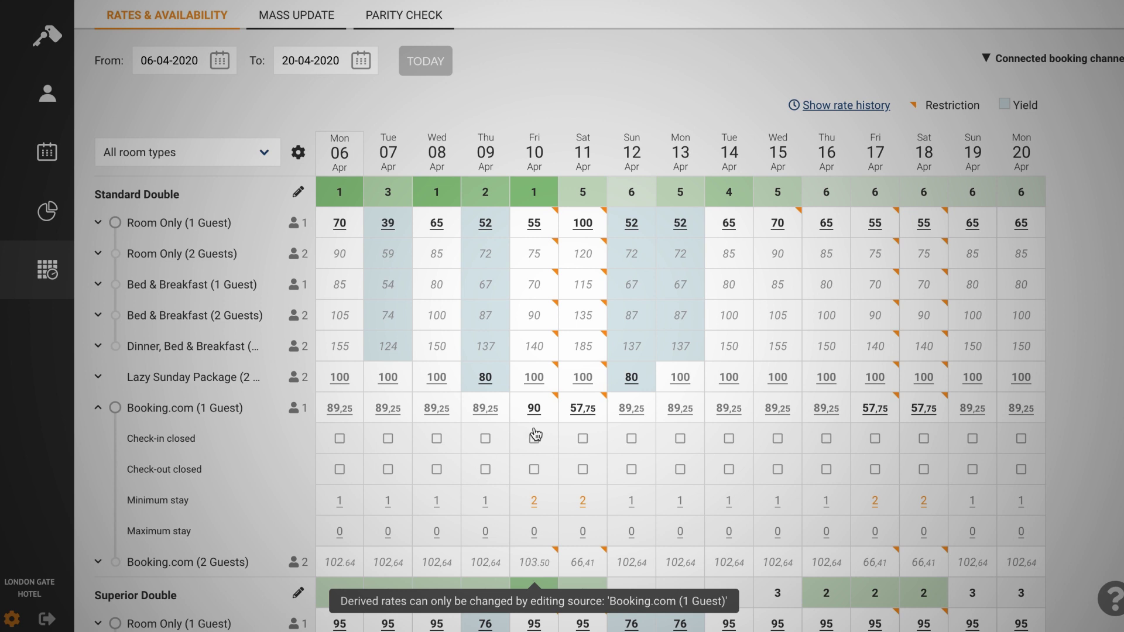
left_click(98, 409)
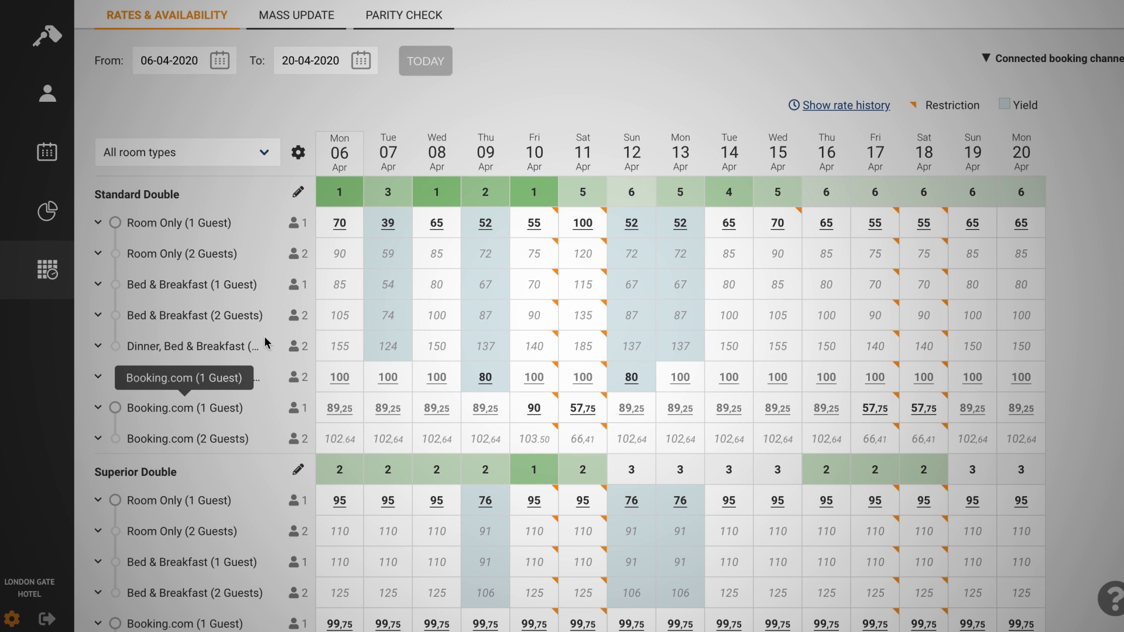
Open rate management for the Standard Double and choose 01-06-2020 to 30-06-2020, excluding Fridays and Saturdays.
left_click(298, 193)
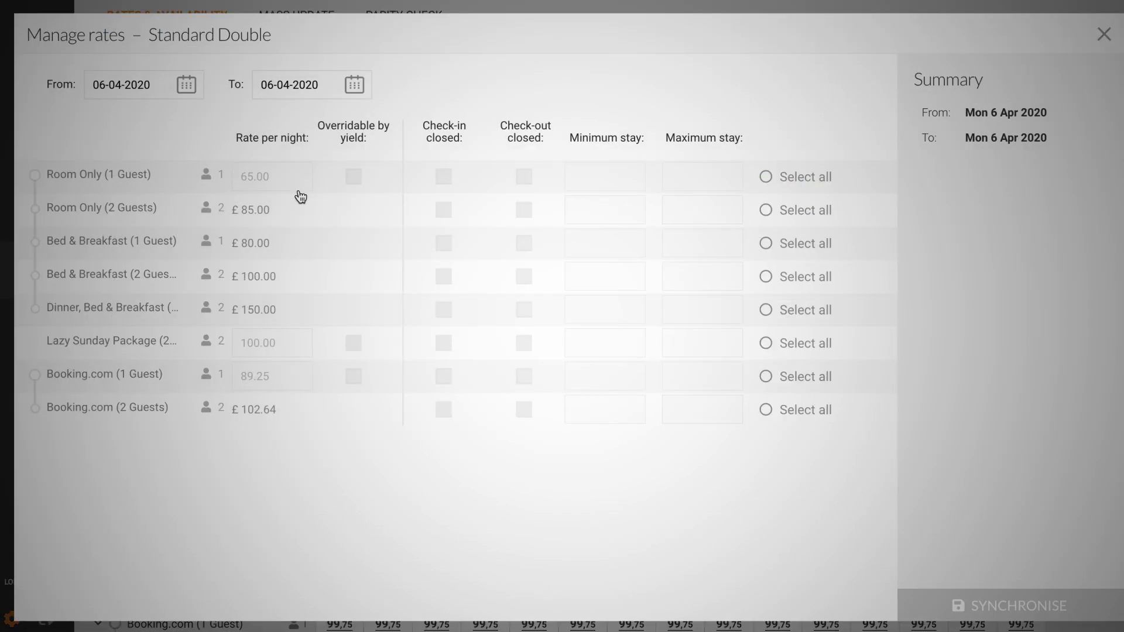
left_click(187, 85)
left_click(261, 114)
left_click(260, 115)
left_click(101, 174)
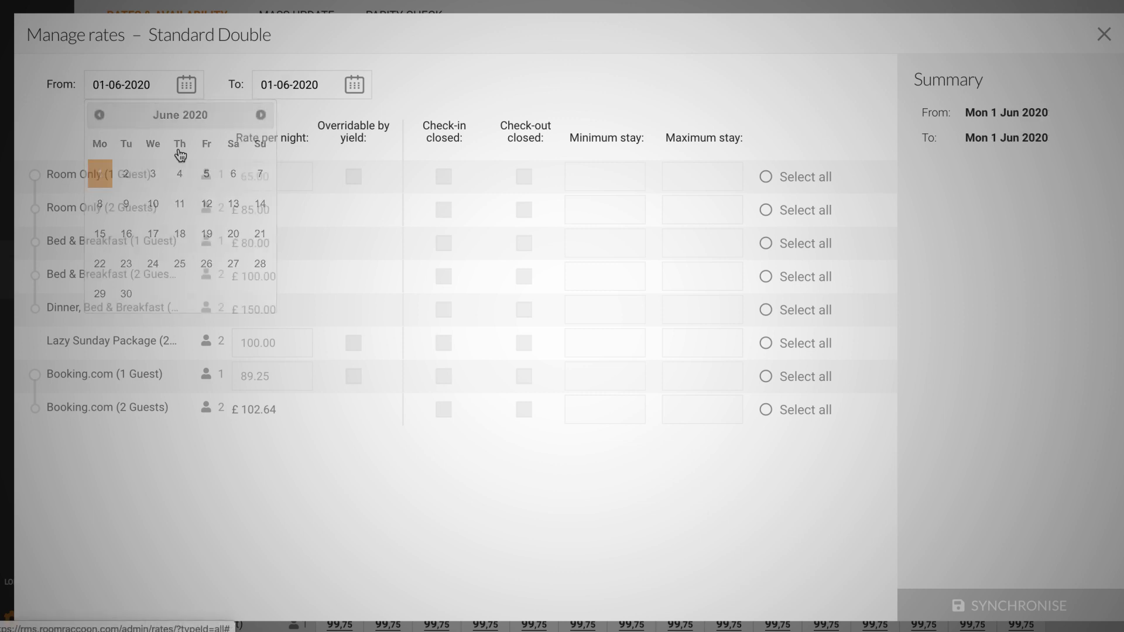
left_click(354, 85)
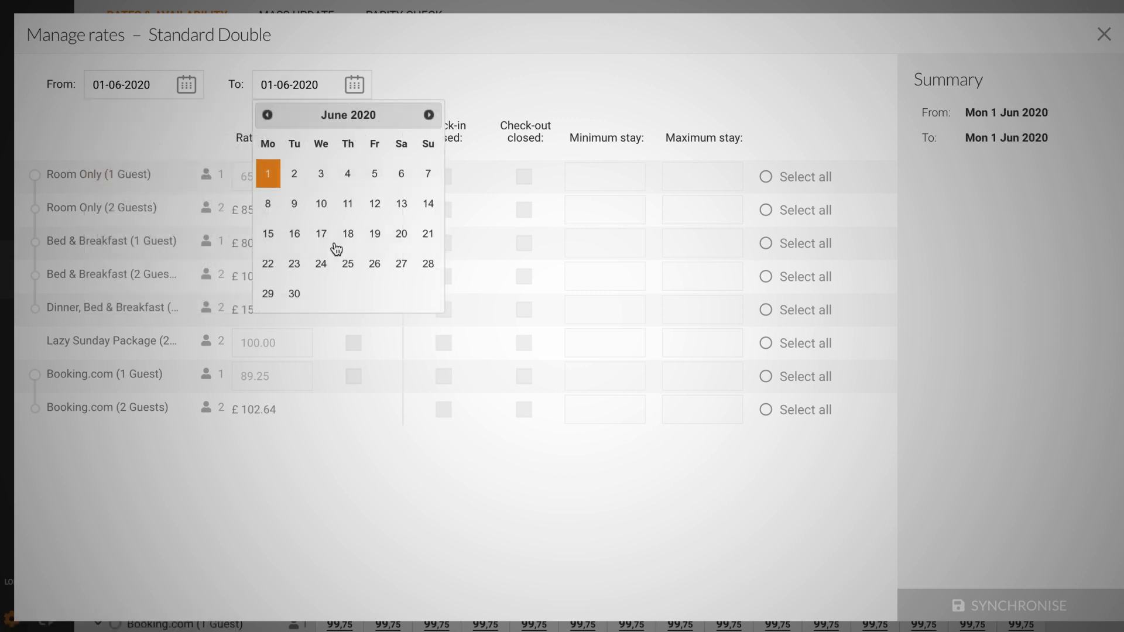
left_click(294, 293)
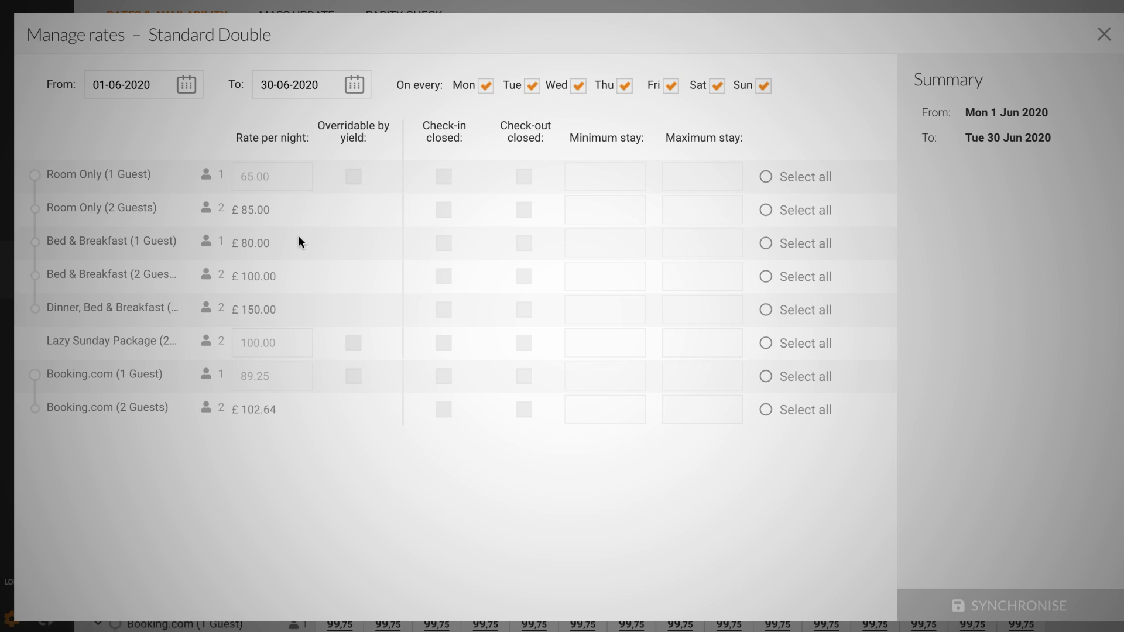
left_click(671, 86)
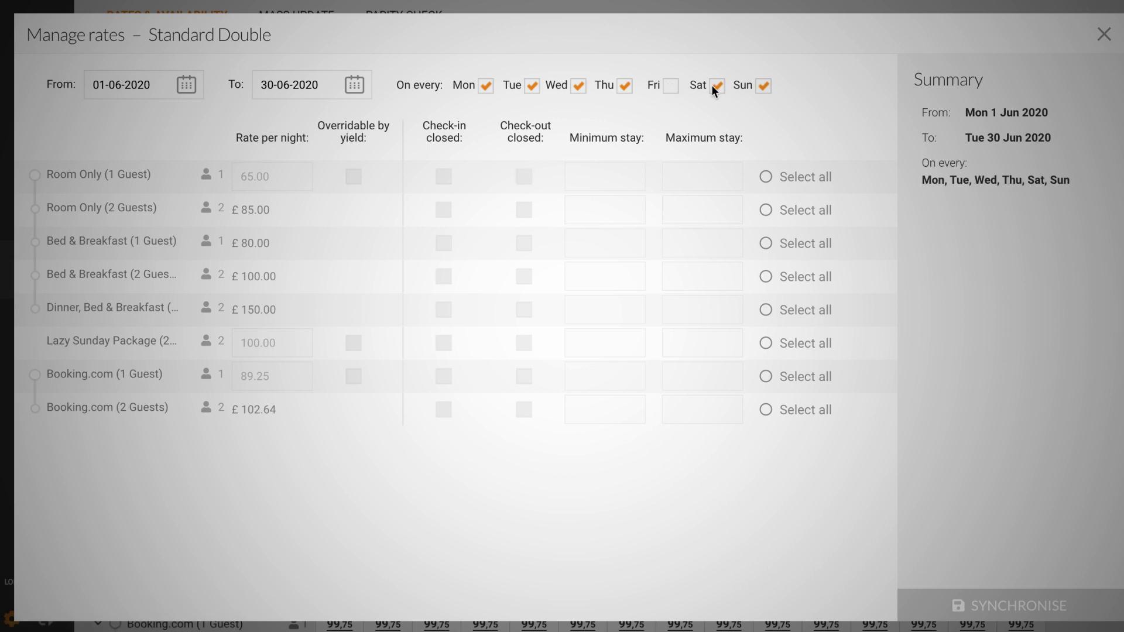
left_click(716, 86)
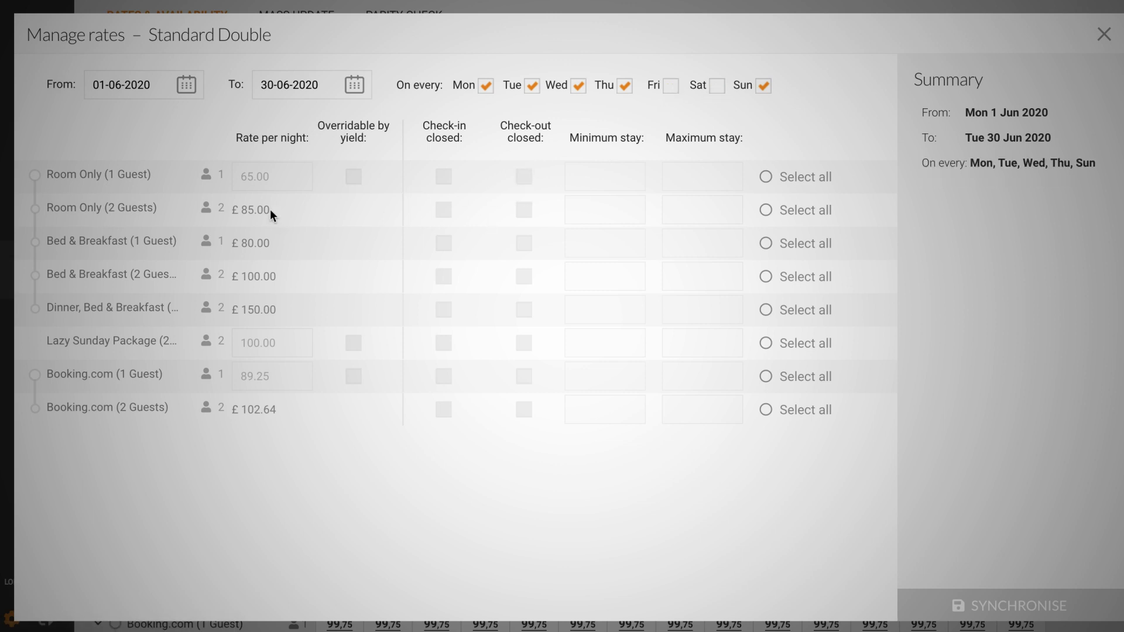
Set the Room Only (1 Guest) rate per night to 68, make it overridable by yield, and synchronise the rates.
left_click(275, 183)
left_click_drag(276, 183, 209, 177)
type("68")
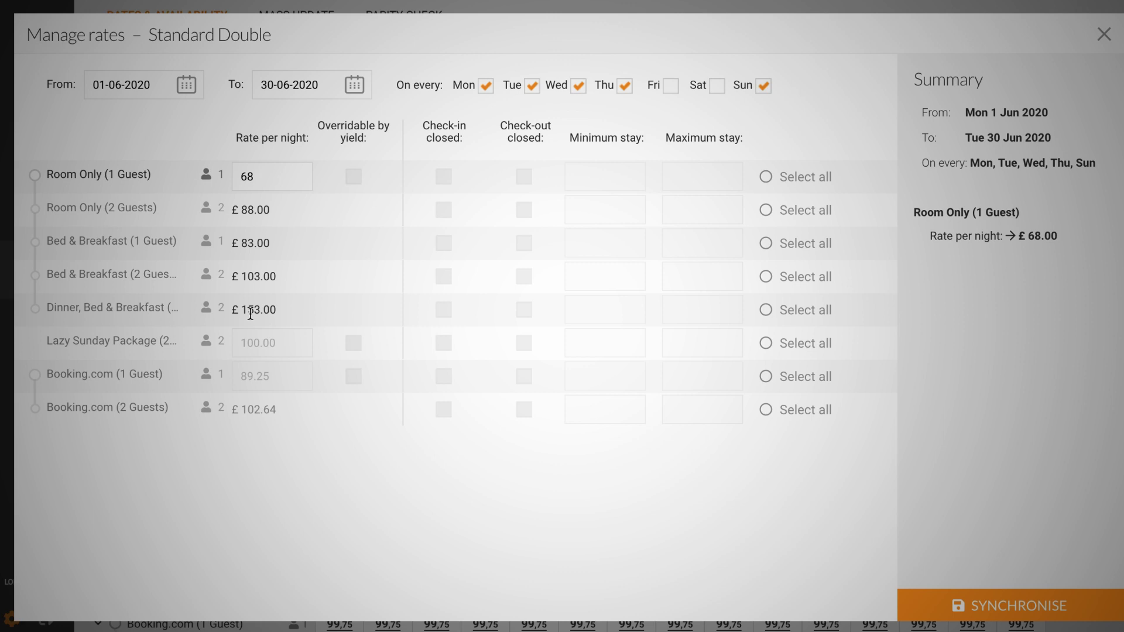
left_click(354, 176)
left_click(353, 178)
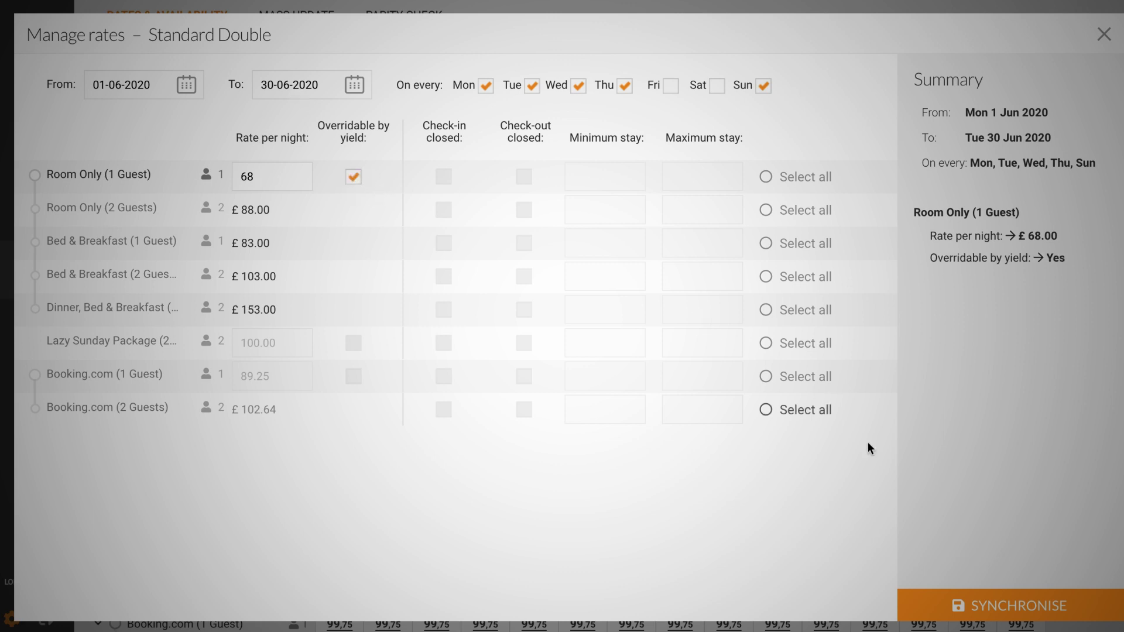
left_click(974, 602)
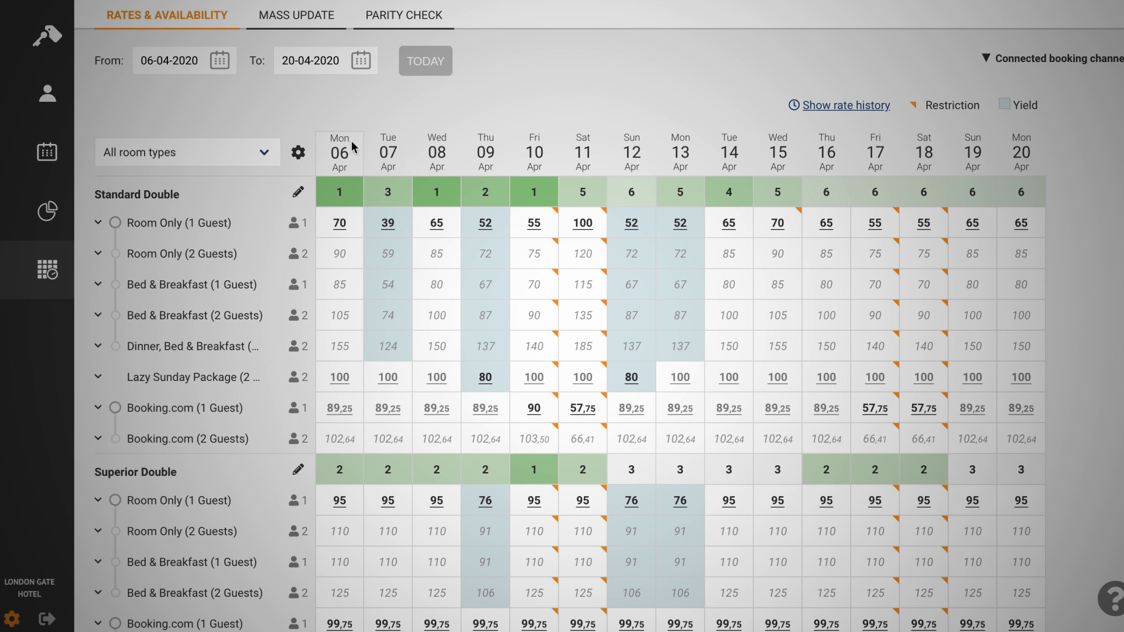
Open rate management covering all room types and set its start date to 01-01-2021.
left_click(299, 154)
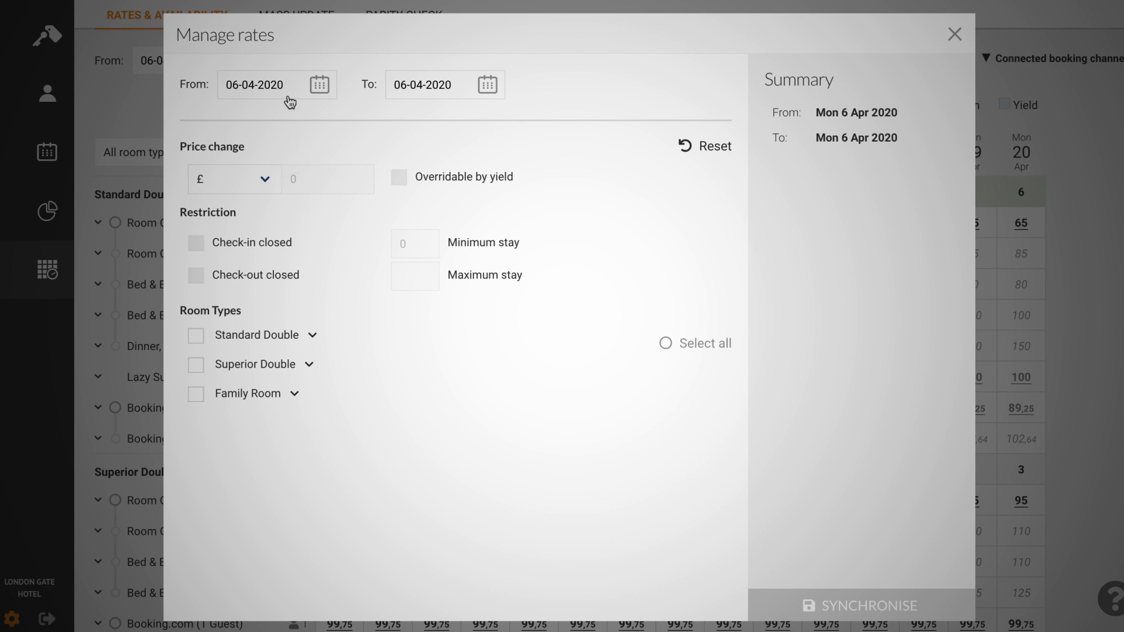
left_click(320, 85)
left_click(395, 114)
left_click(394, 115)
left_click(395, 115)
left_click(395, 114)
left_click(395, 115)
left_click(395, 115)
left_click(395, 115)
left_click(394, 115)
left_click(395, 114)
left_click(341, 174)
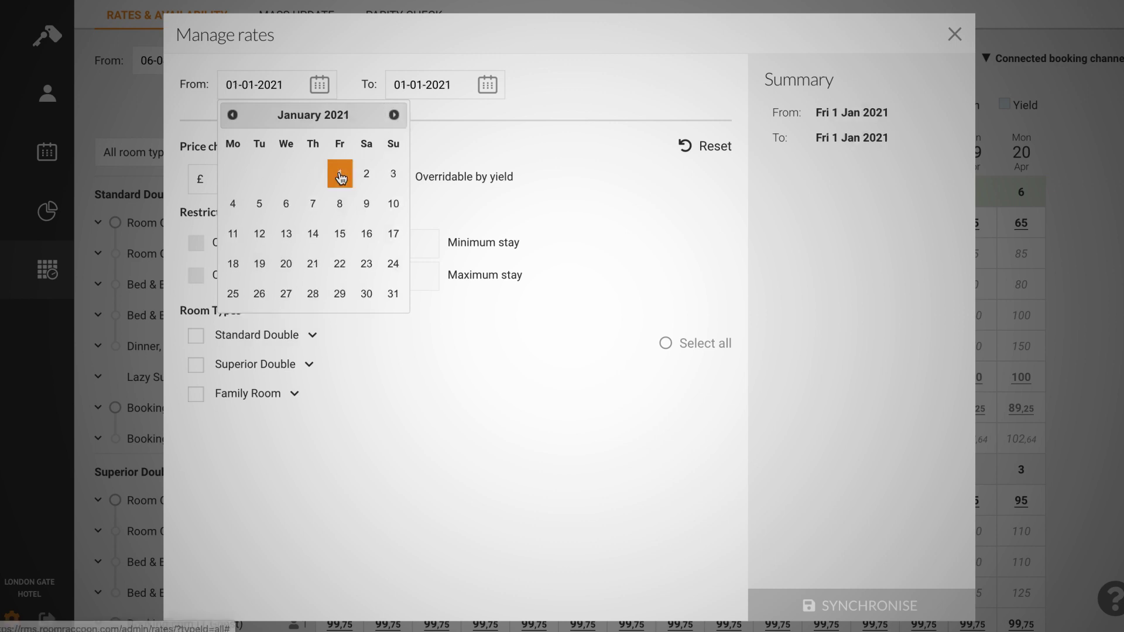
Set the end date of the bulk rate change to 31-12-2021.
left_click(487, 85)
double_click(563, 115)
double_click(563, 115)
double_click(563, 114)
double_click(563, 115)
left_click(563, 115)
left_click(562, 115)
left_click(563, 115)
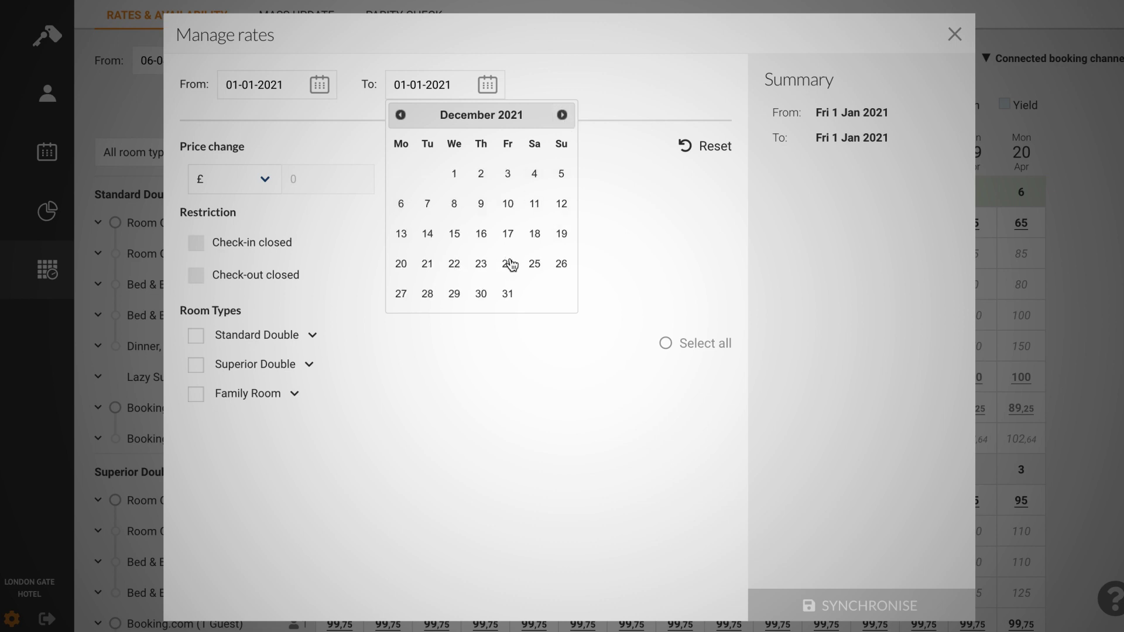
left_click(511, 292)
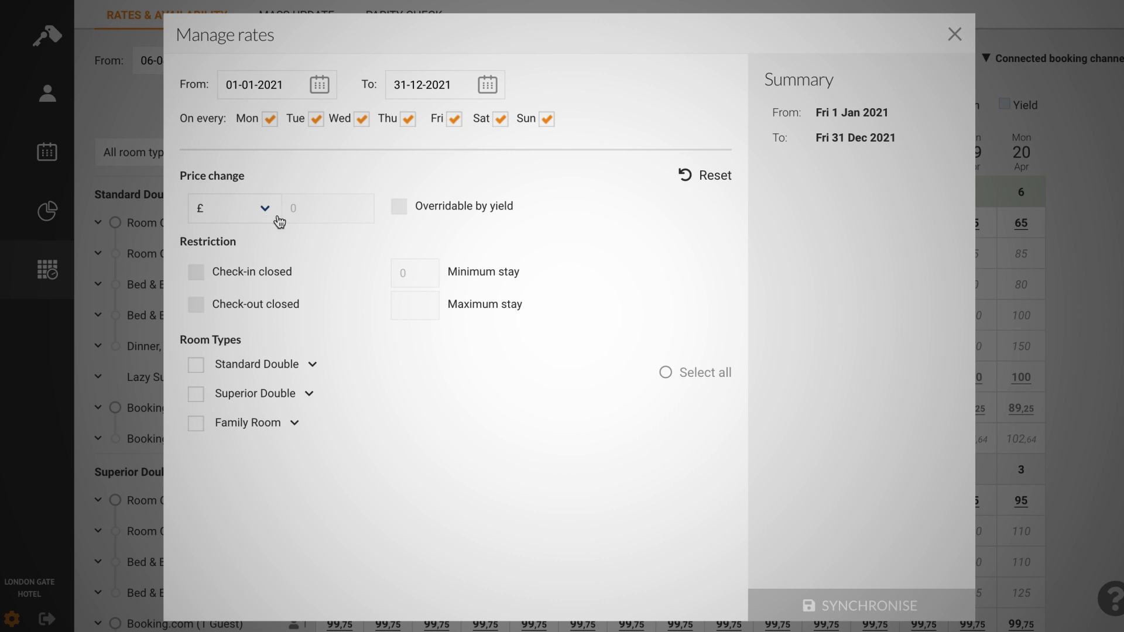
Set the price change to a 2% increase instead of a fixed pound amount.
left_click(307, 215)
type("5")
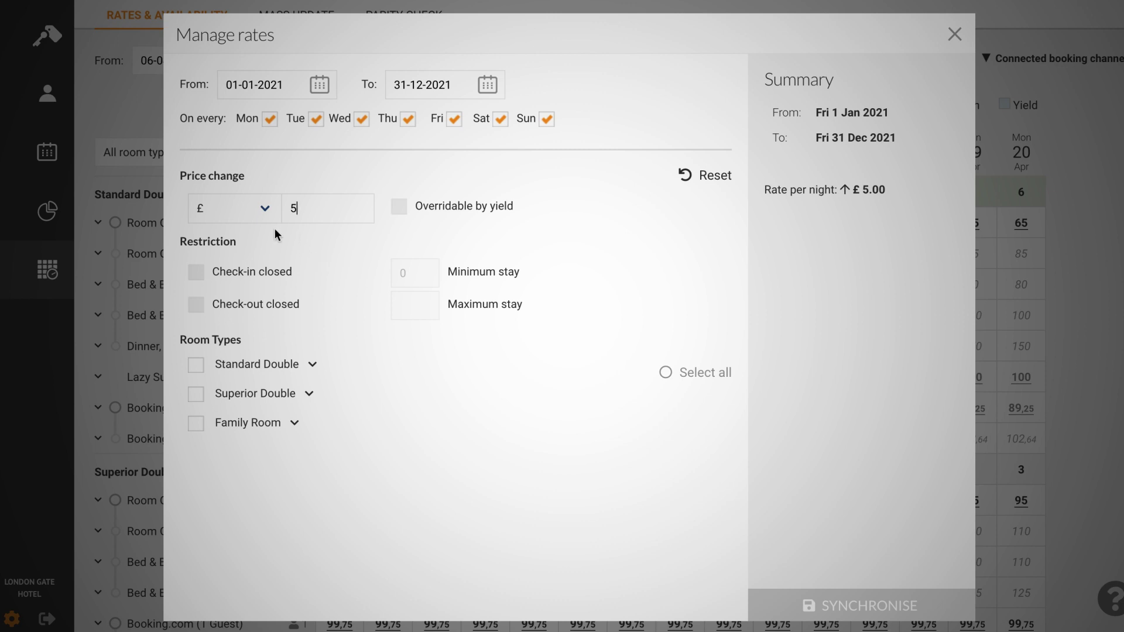
left_click(260, 216)
left_click(257, 224)
left_click_drag(300, 209, 281, 209)
type("2")
Make the price change overridable by yield and select all room types, expanding the Standard Double's rate list.
left_click(400, 206)
left_click(400, 207)
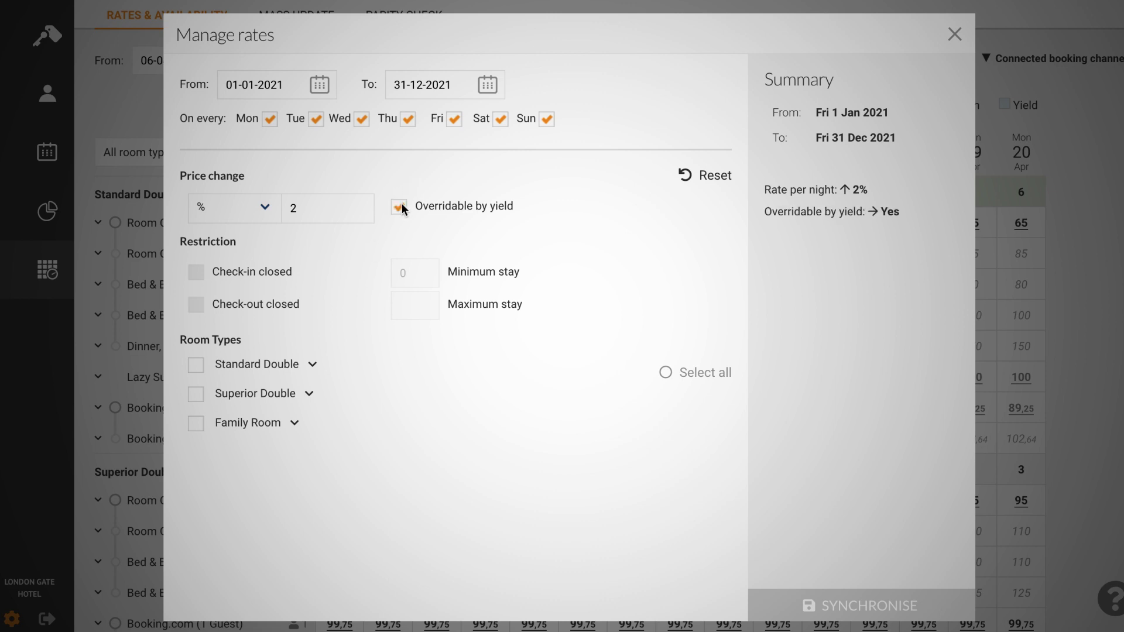
left_click(665, 375)
left_click(229, 365)
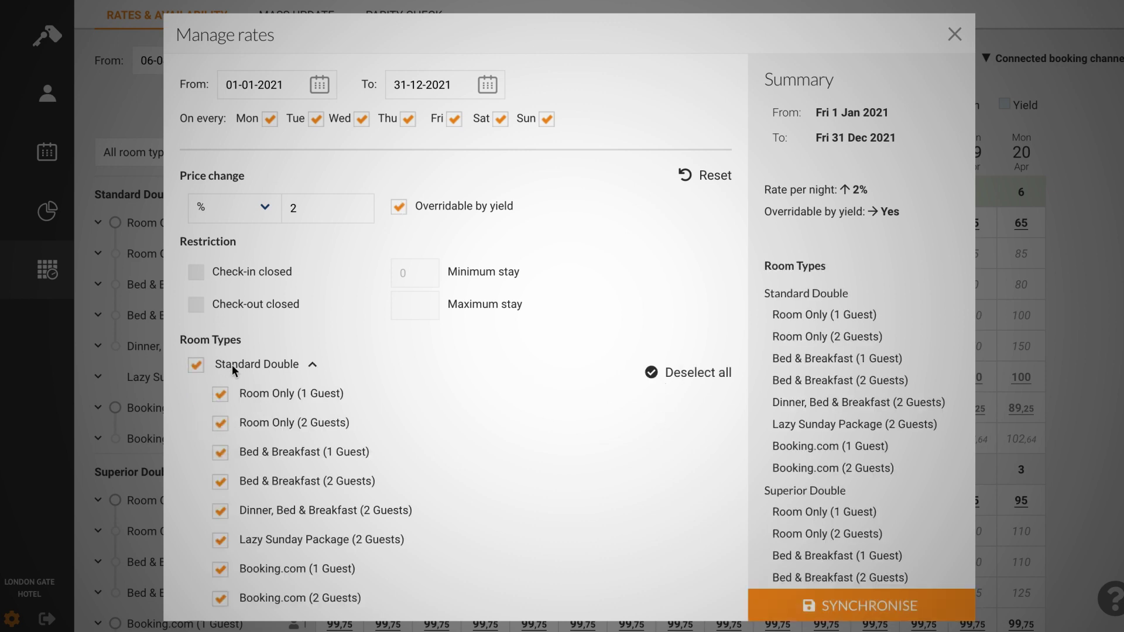
Collapse the Standard Double's rate list and synchronise the bulk rate change.
scroll(279, 476, "down", 2)
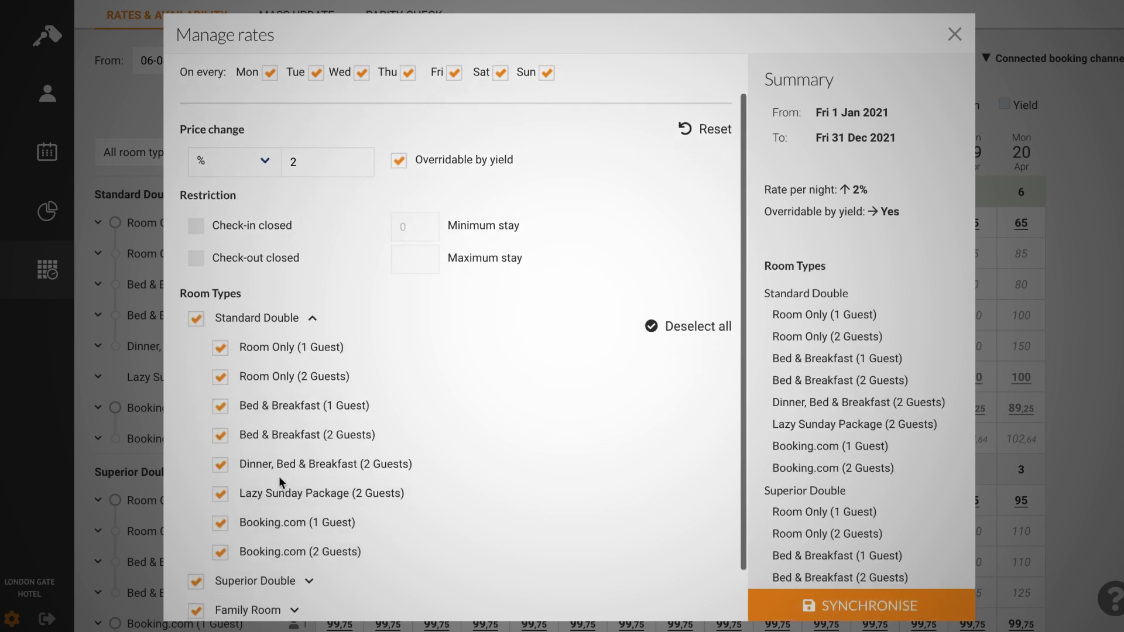
left_click(312, 322)
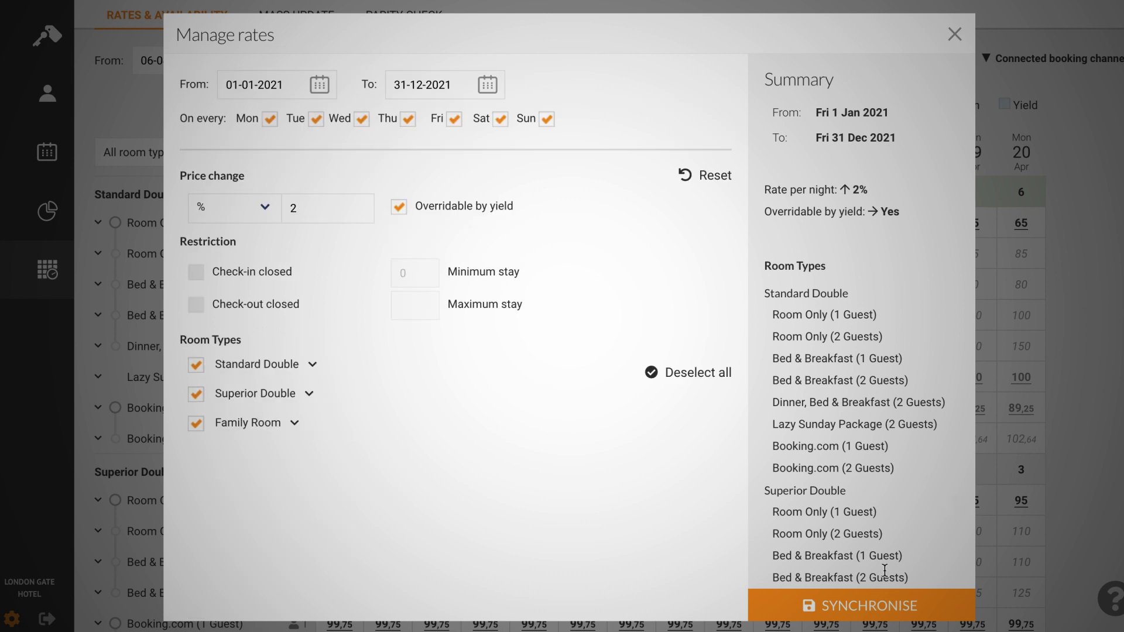
left_click(816, 606)
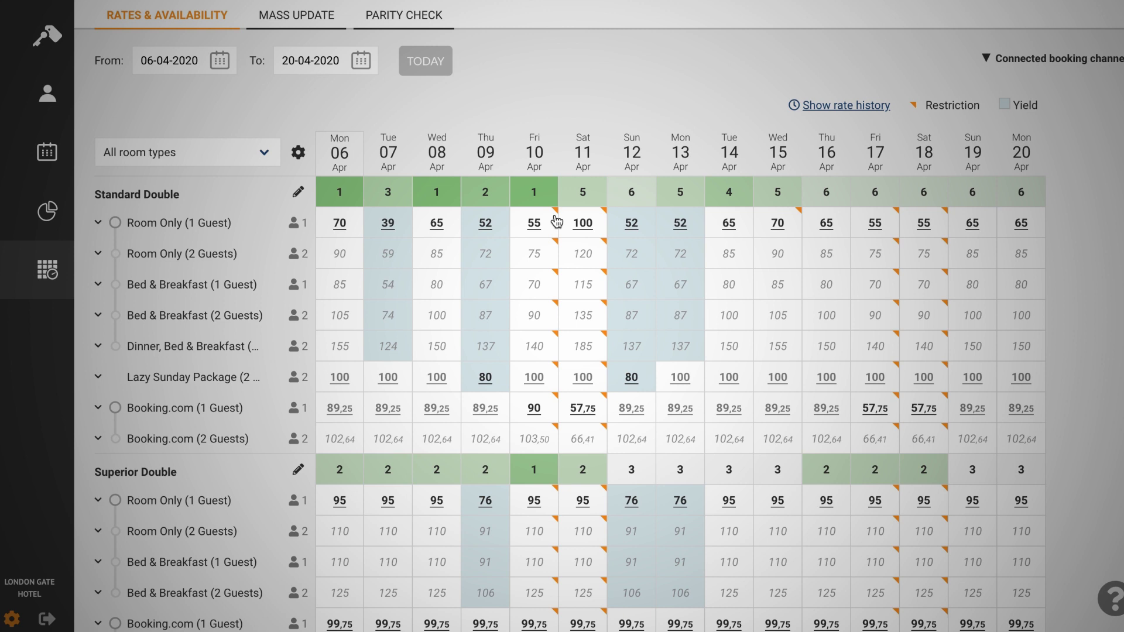
Show the check-in, check-out and stay restrictions of the Standard Double's Room Only (2 Guests) rate and hide them again.
left_click(98, 256)
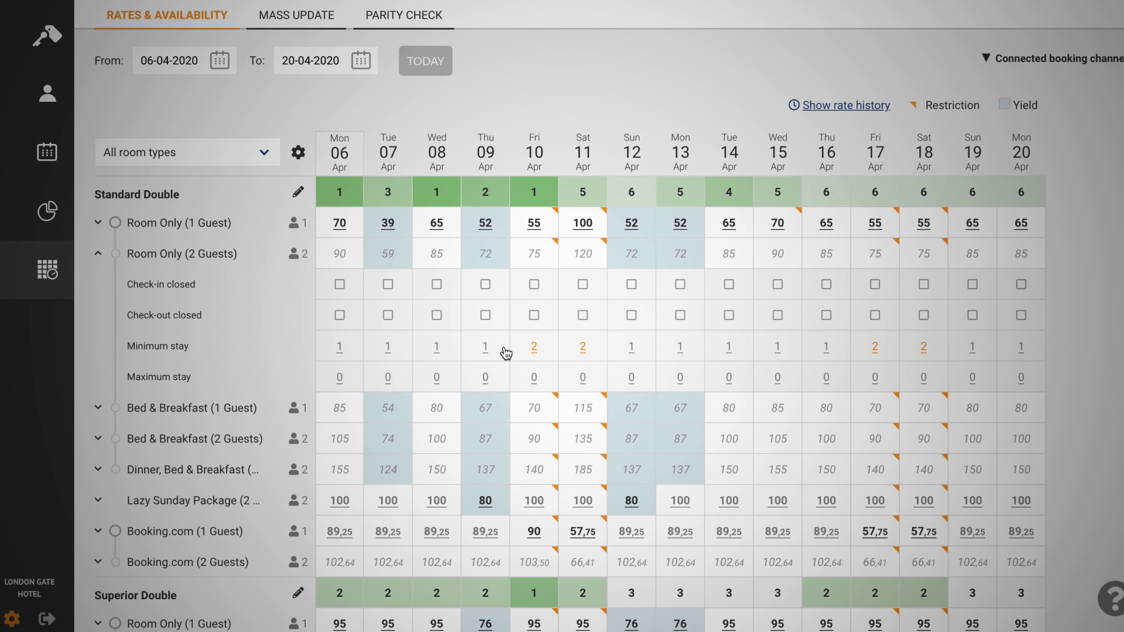
left_click(98, 255)
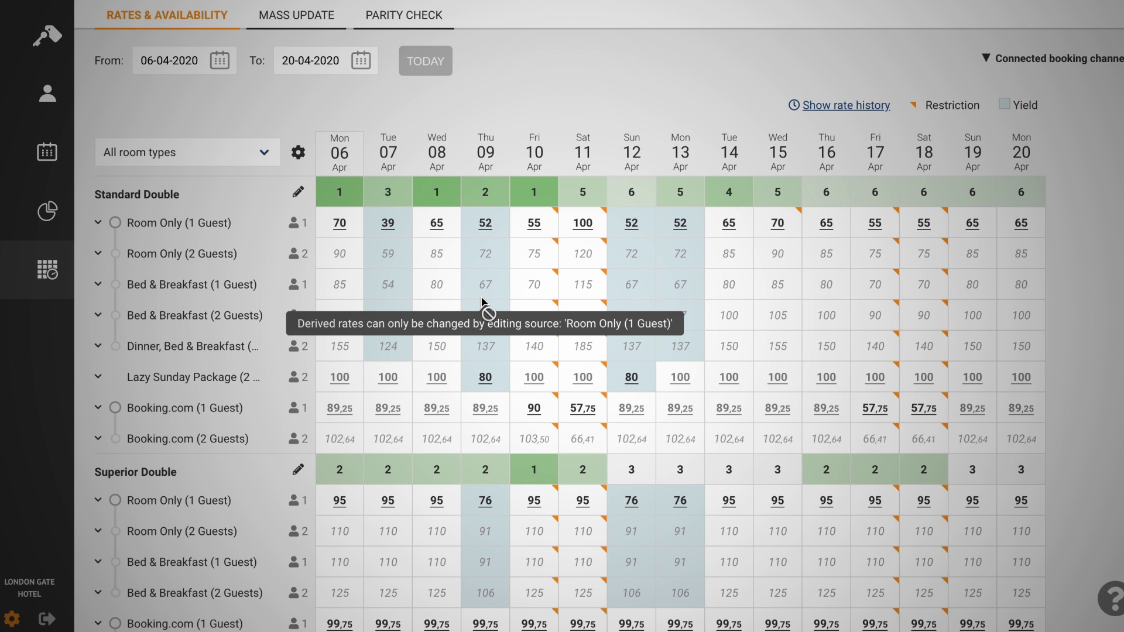
Review the list of yield rules and return to the rates and availability calendar to examine the yield-adjusted Standard Double rates.
left_click(47, 40)
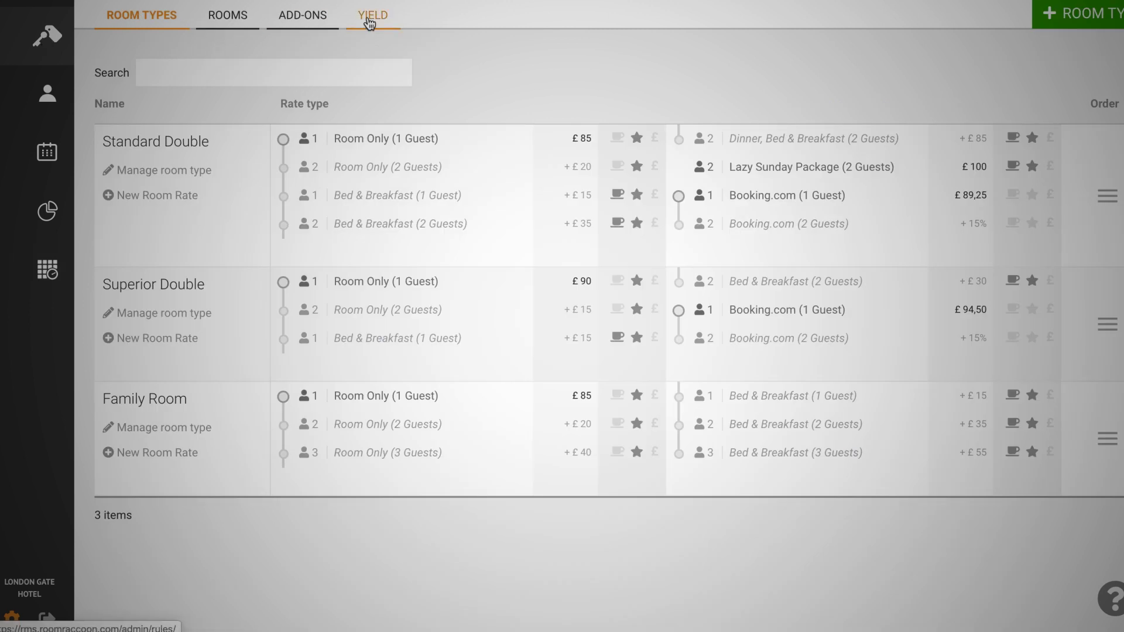
left_click(369, 22)
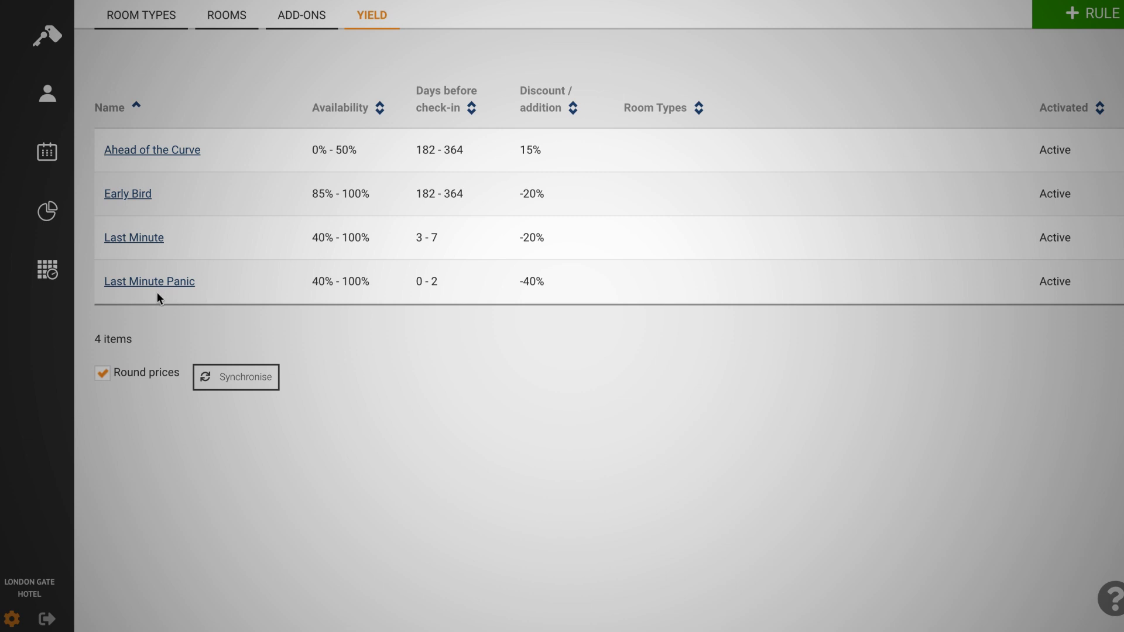
left_click(47, 271)
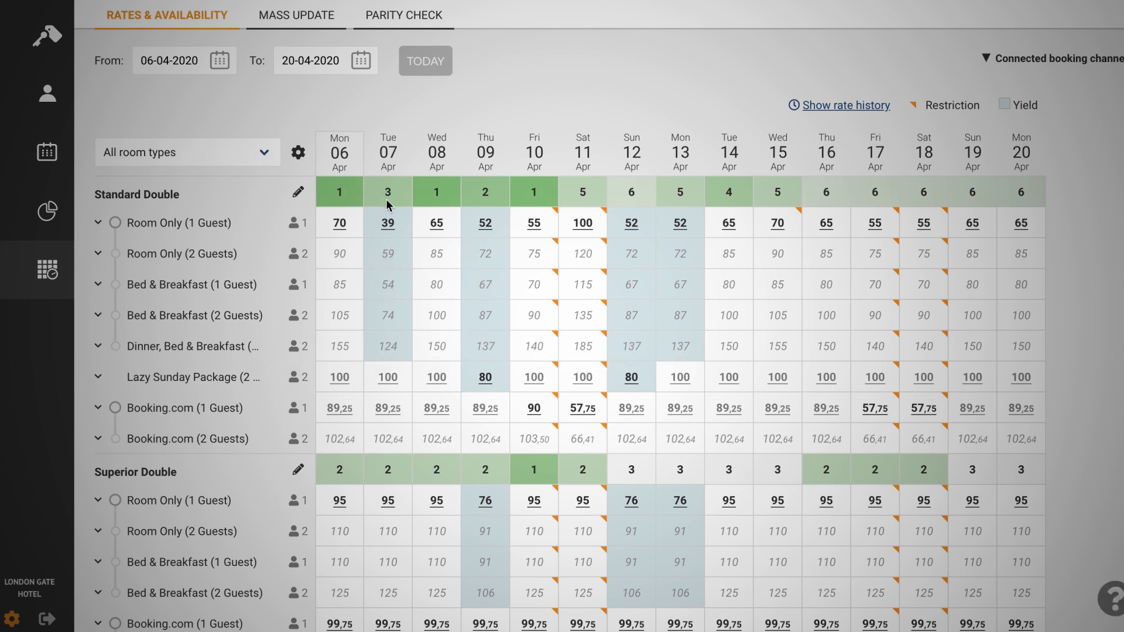
mouse_move(386, 289)
mouse_move(428, 331)
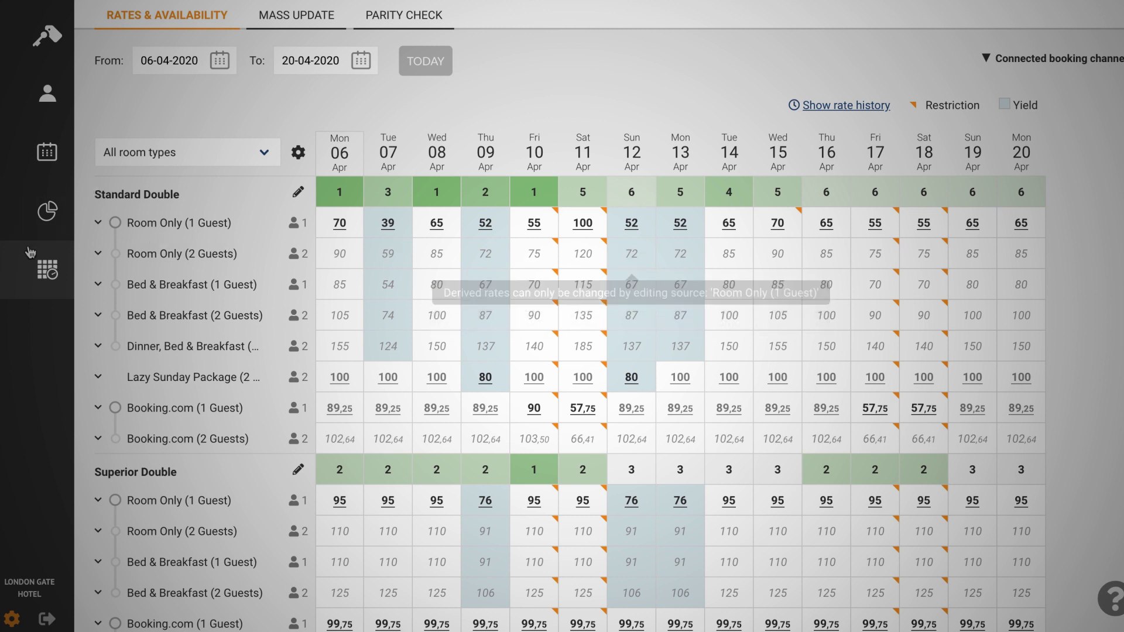
Open the Last Minute yield rule and base its availability condition on room type availability.
left_click(47, 43)
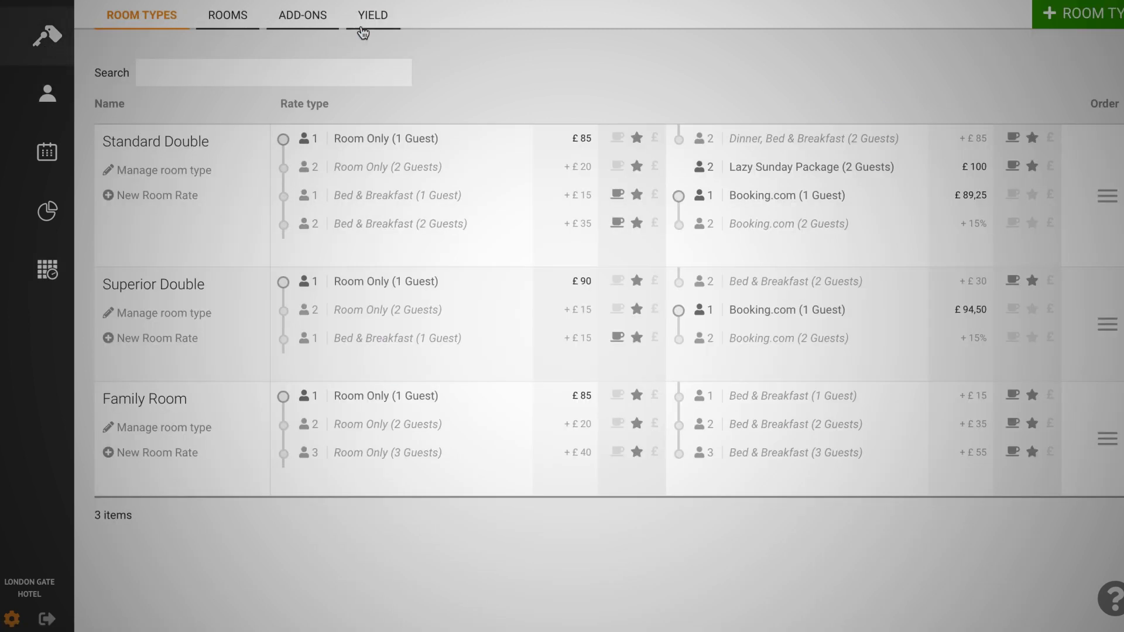
left_click(363, 32)
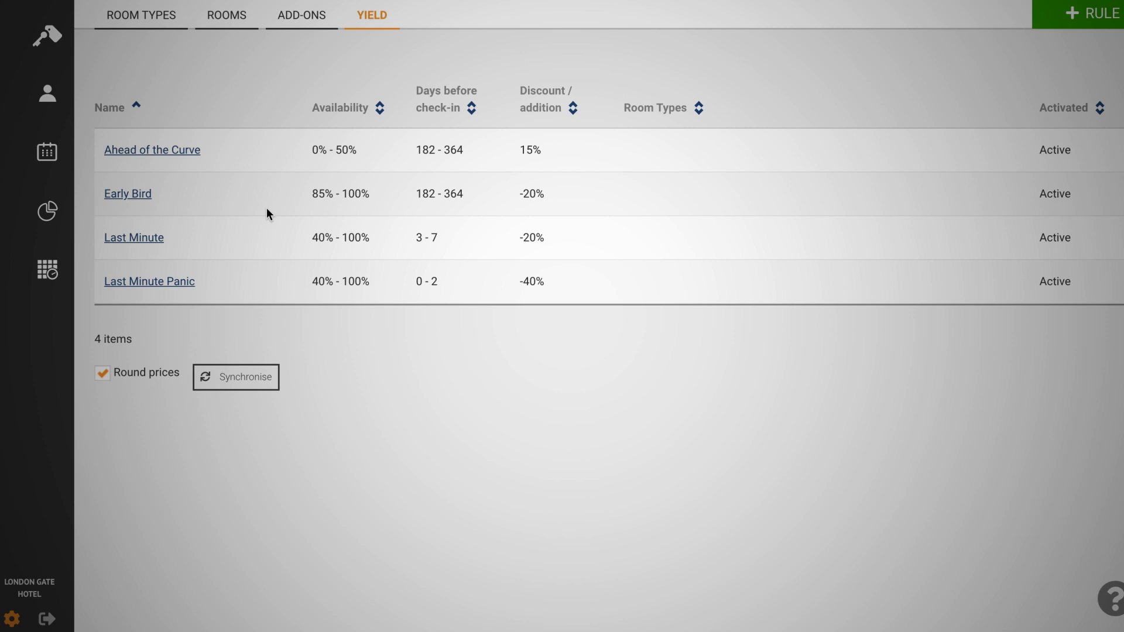
left_click(133, 241)
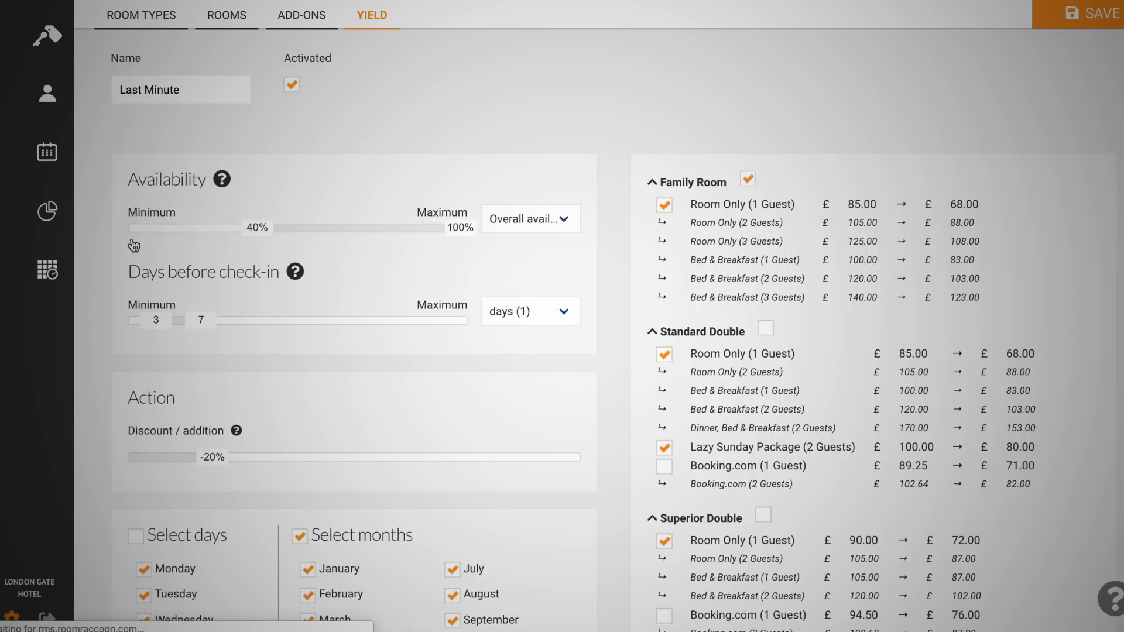
scroll(248, 210, "down", 1)
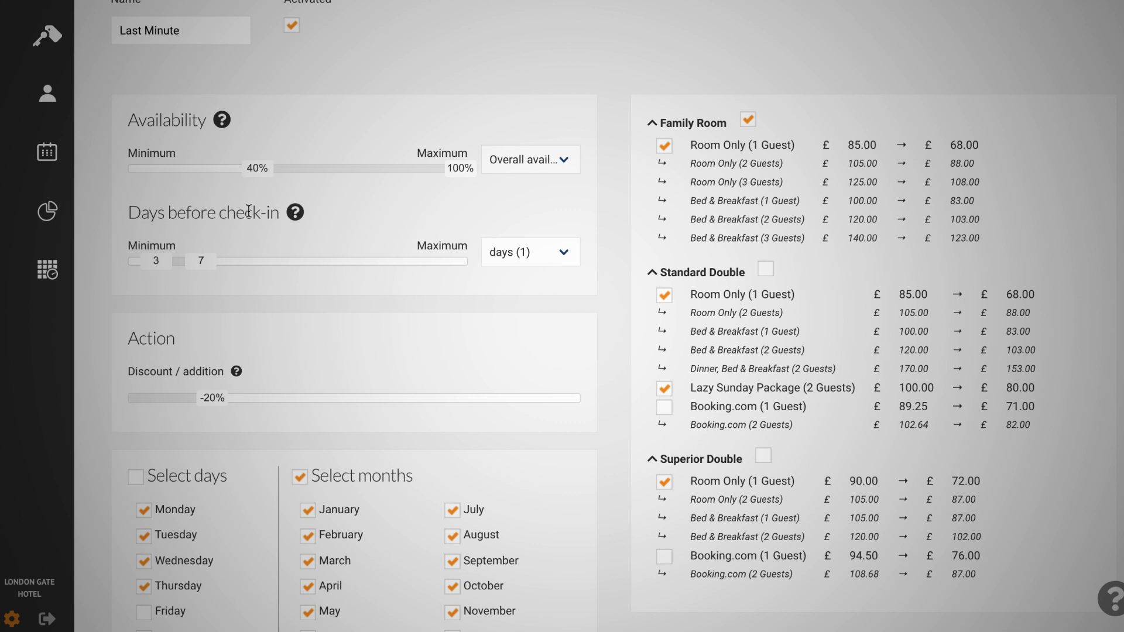
left_click(527, 159)
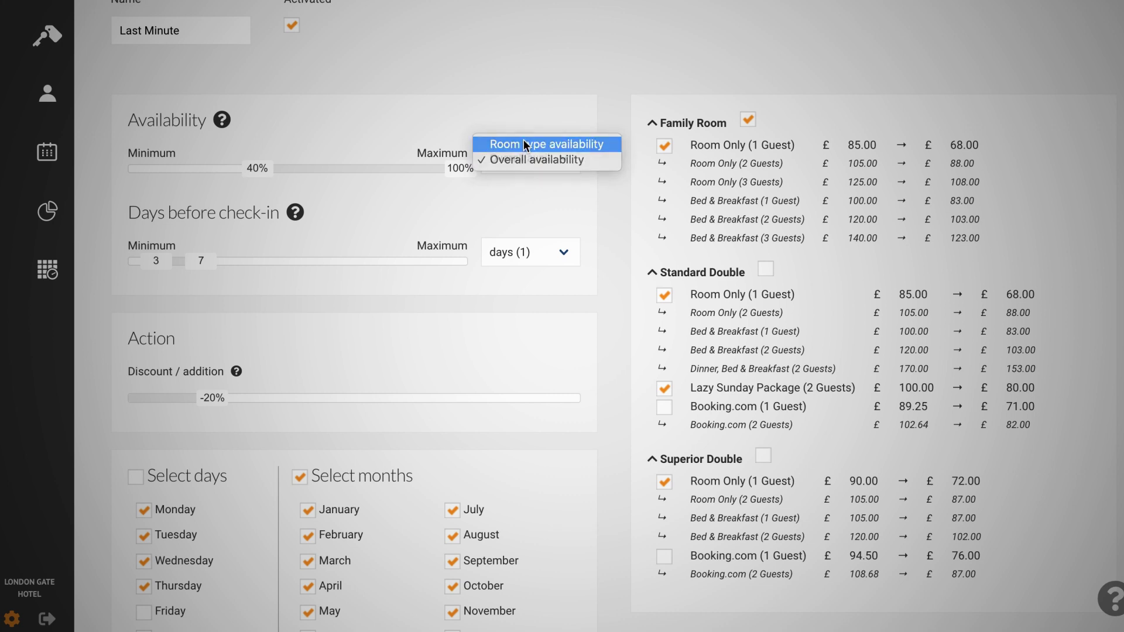
left_click(523, 143)
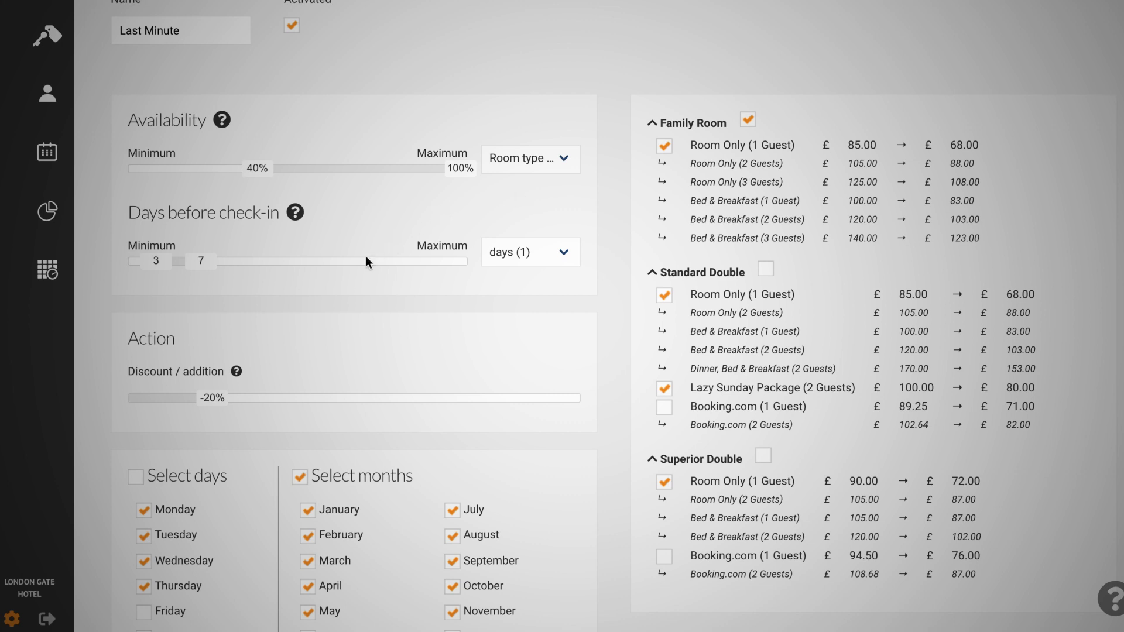
Examine the Last Minute rule's days-before-check-in unit options, discount, weekday and month selections, and start and end dates.
scroll(367, 258, "down", 1)
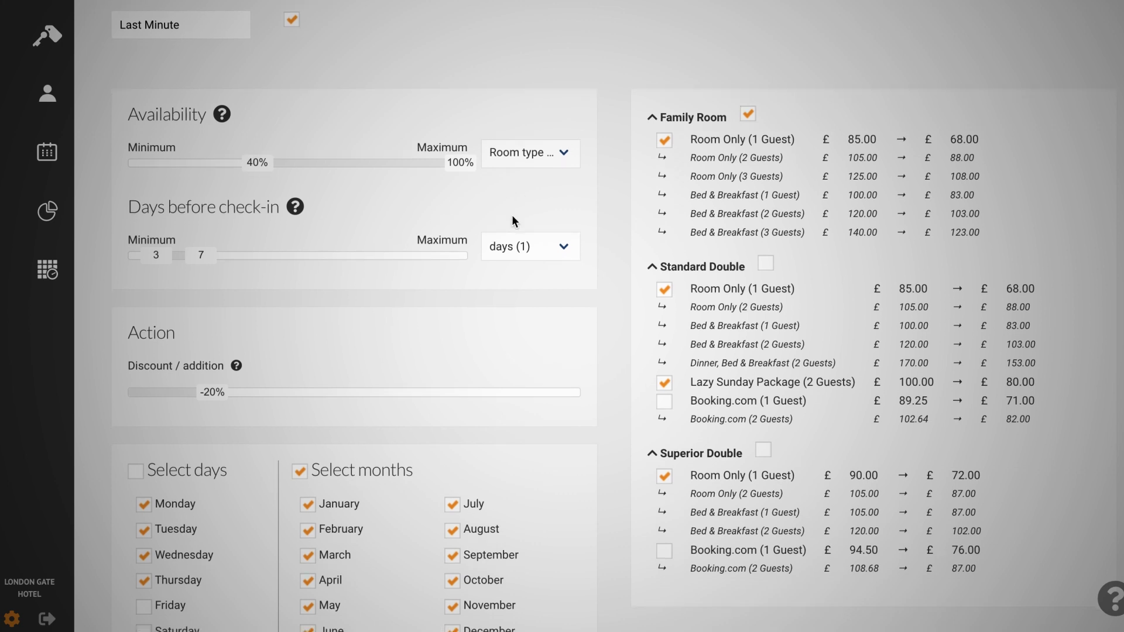
left_click(519, 247)
left_click(466, 213)
scroll(289, 343, "down", 2)
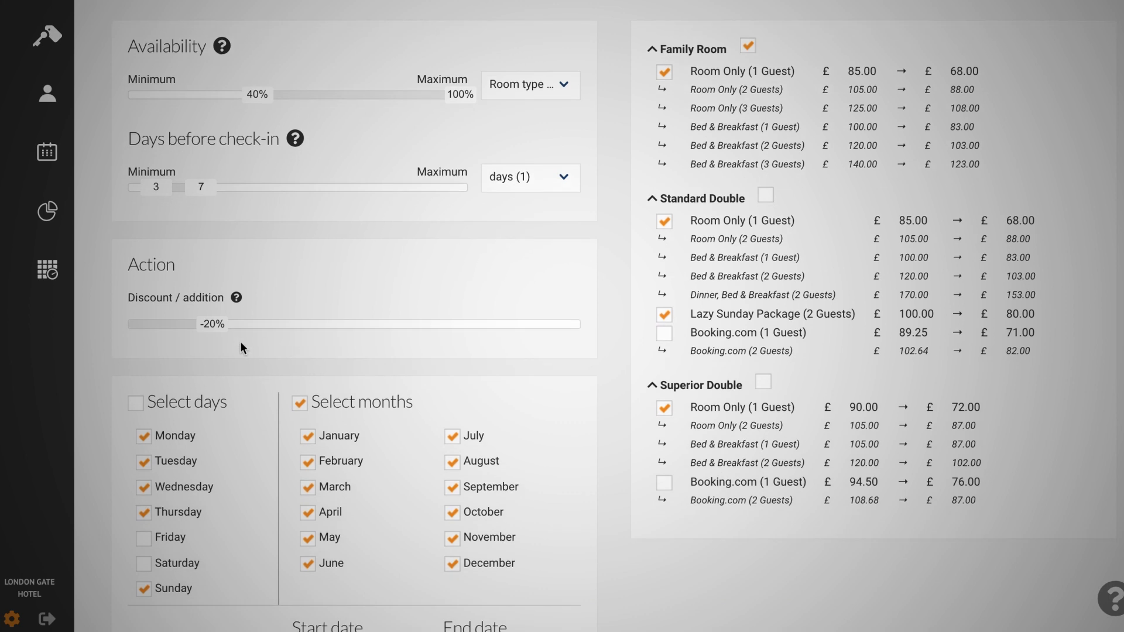
scroll(242, 348, "down", 4)
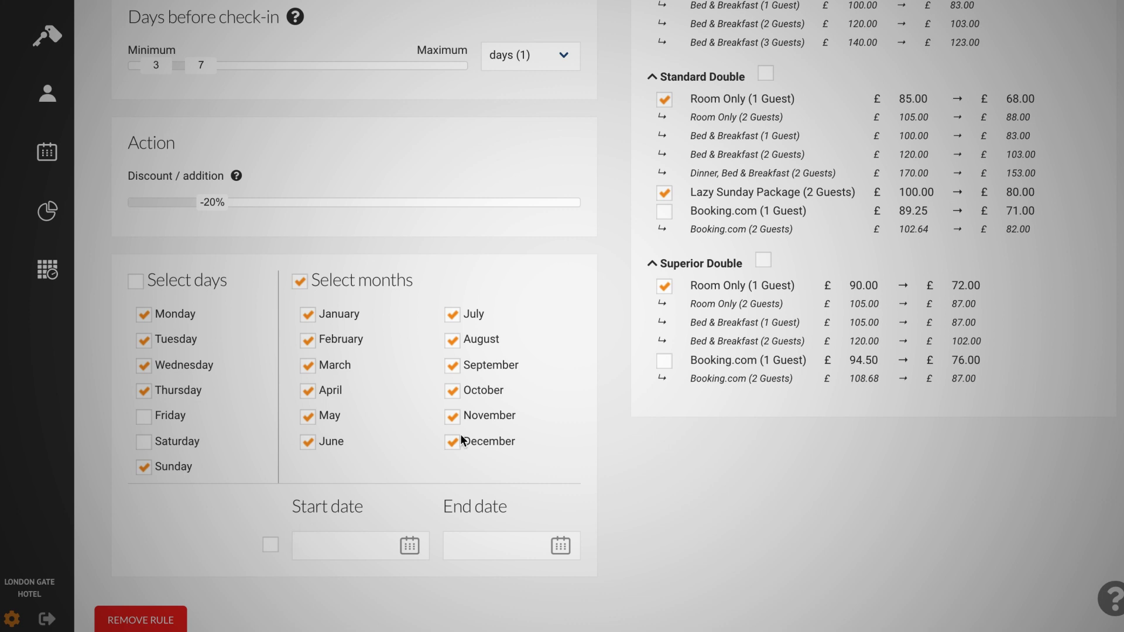
Set the Last Minute rule's discount to -14% and save the rule, returning to the list of yield rules.
scroll(688, 335, "up", 3)
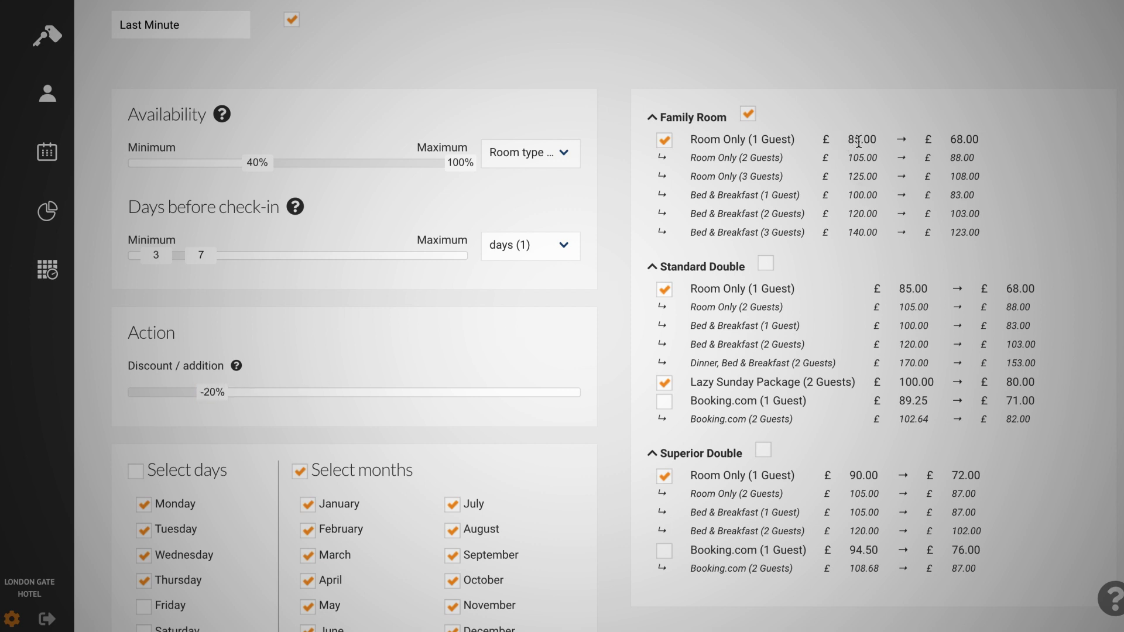
left_click_drag(212, 392, 234, 400)
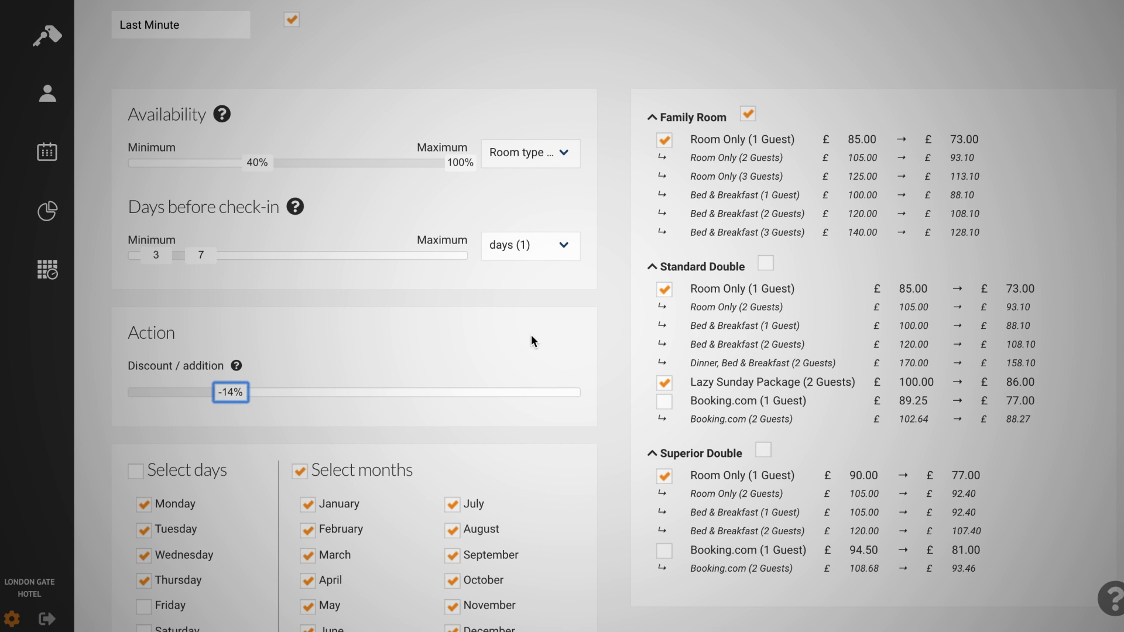
scroll(741, 367, "down", 3)
scroll(741, 366, "down", 3)
scroll(743, 375, "up", 7)
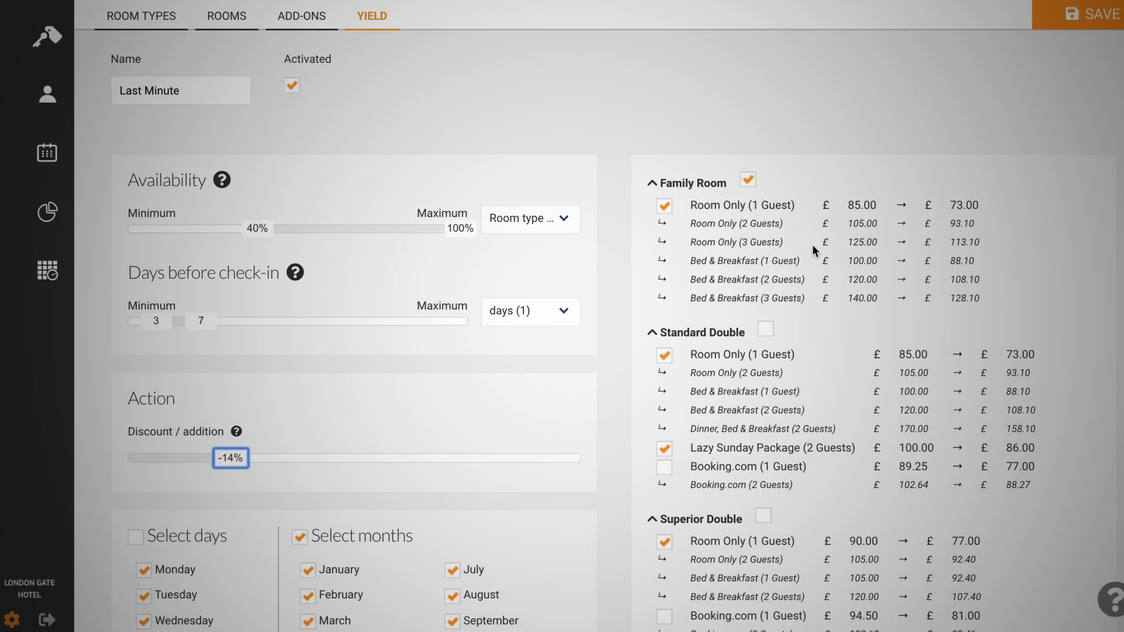
left_click(1088, 14)
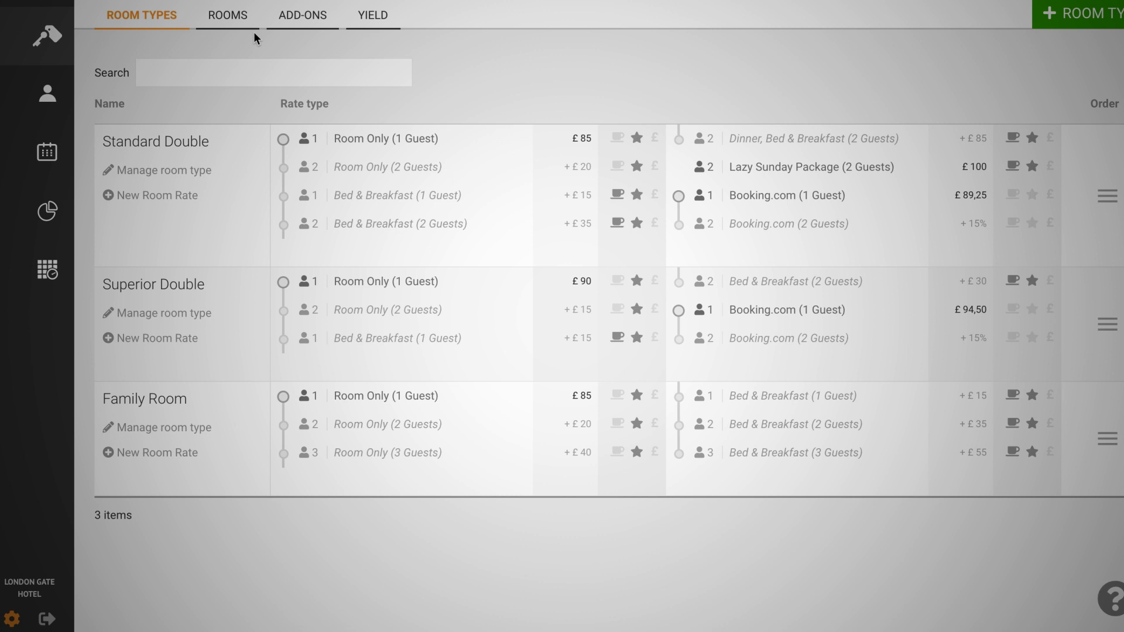
left_click(371, 23)
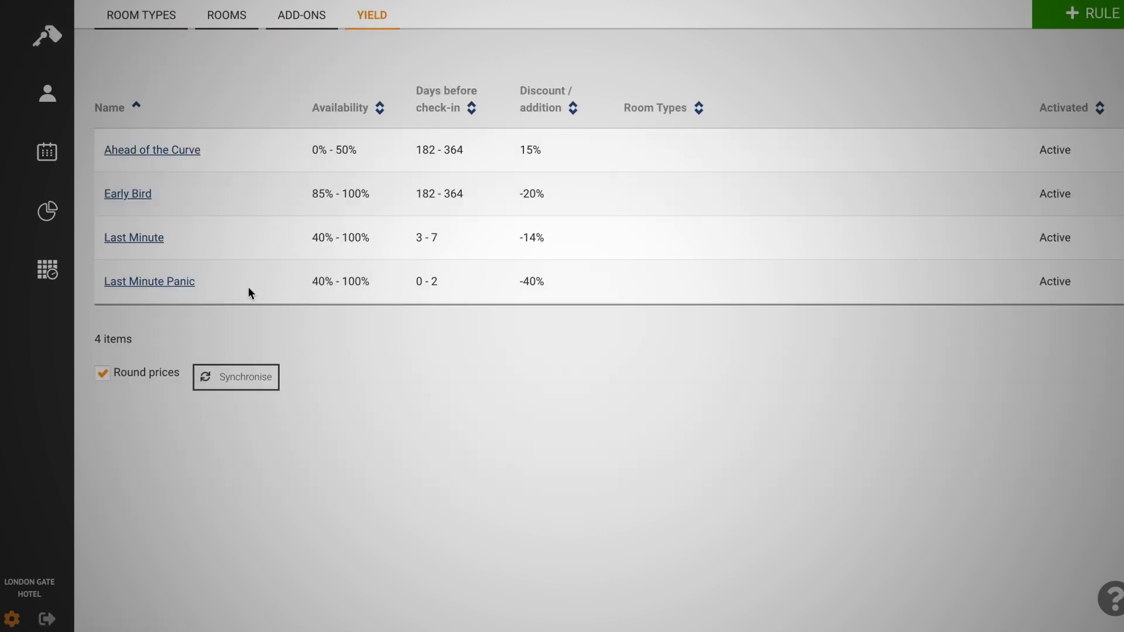